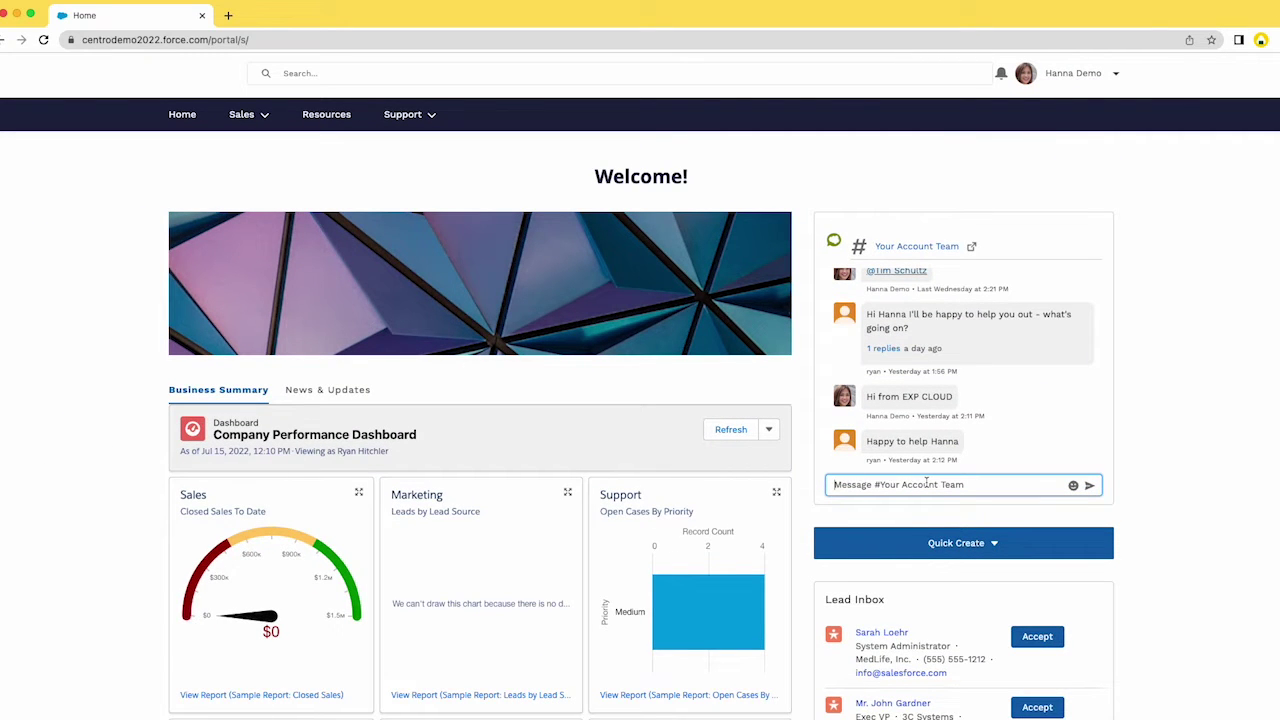
Step: Post 'Hi I need some help' in the portal's Your Account Team chat
text(Hi I need some help)
key(Return)
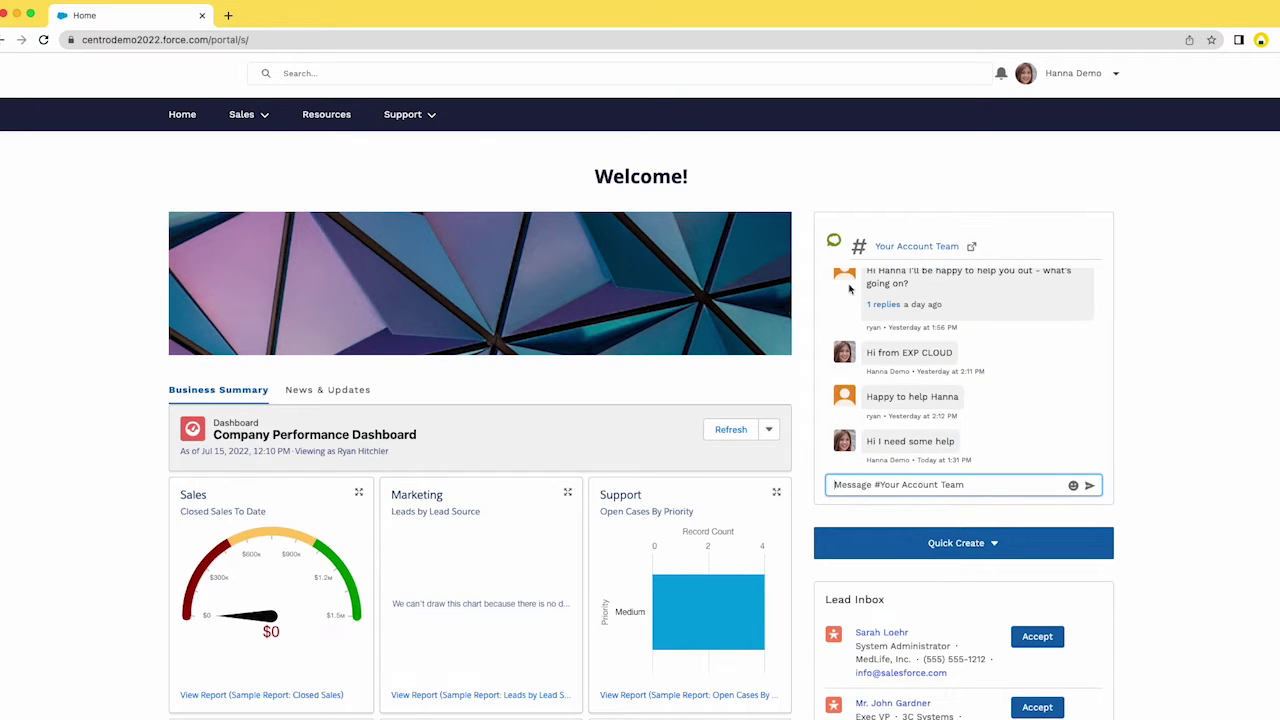
Step: Reply 'Happy to!' to the customer's request in Slack's #ext_documentforce channel
click(935, 255)
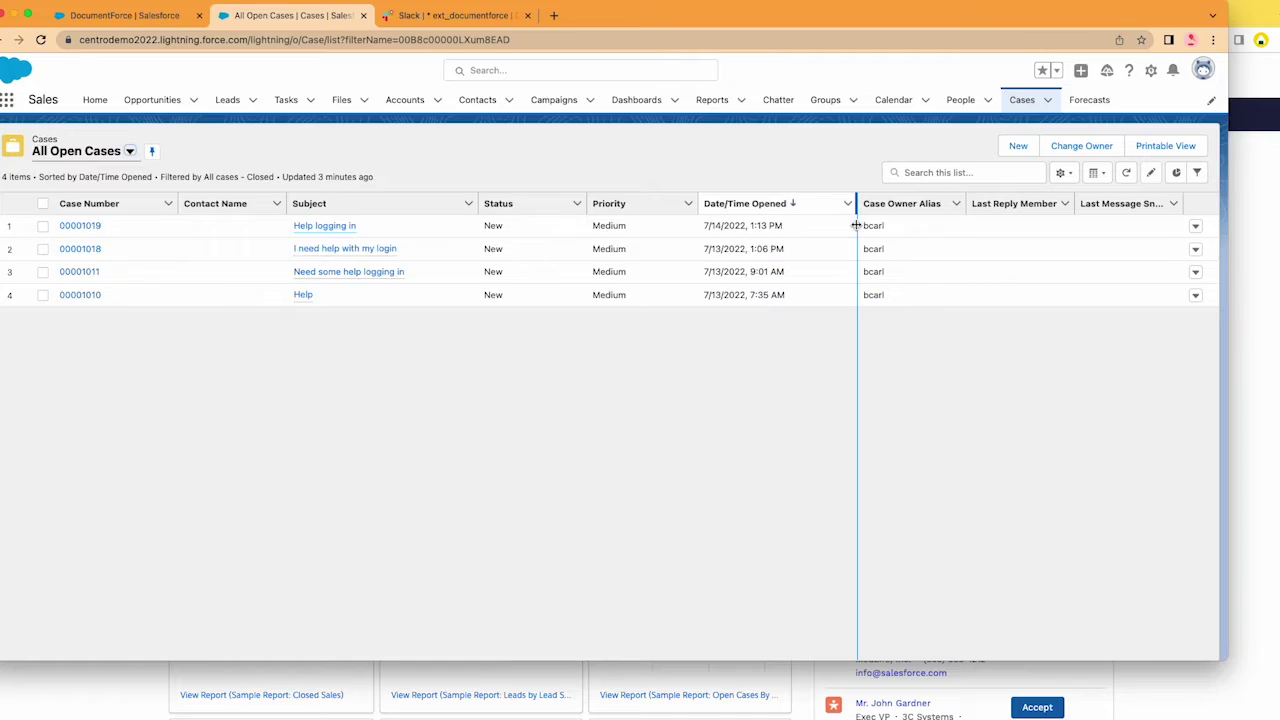
click(475, 15)
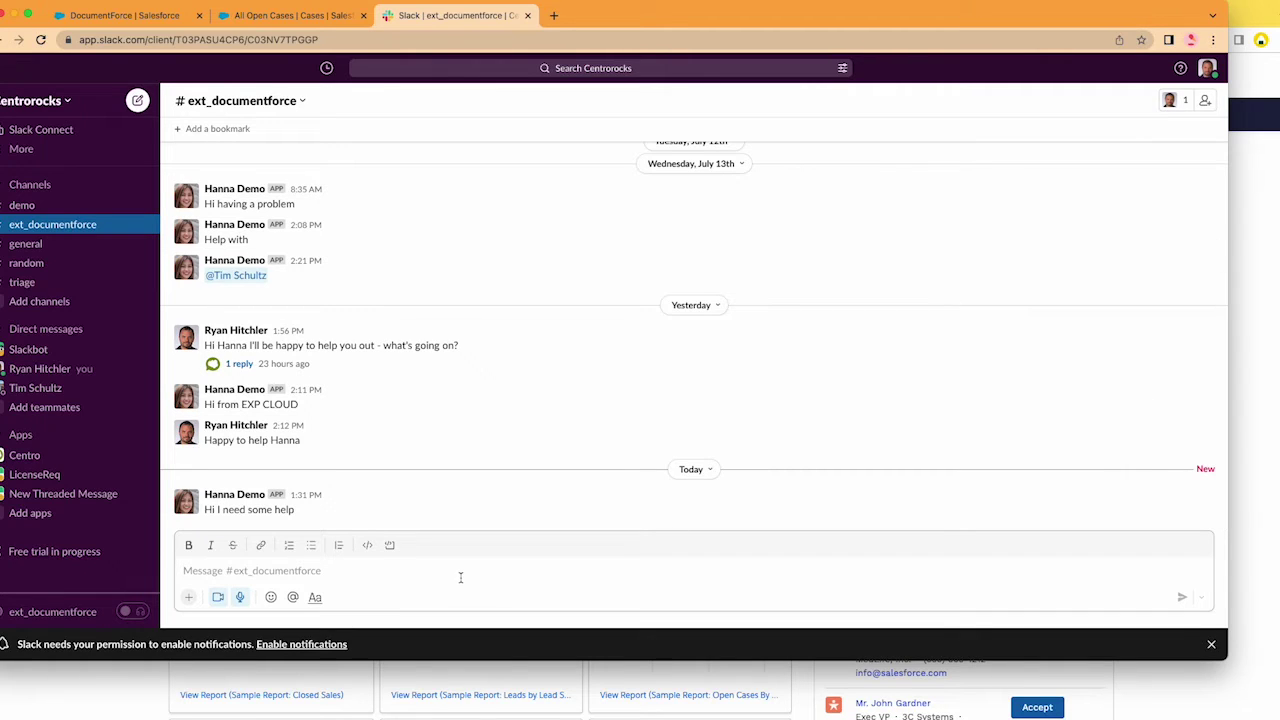
text(Happy to)
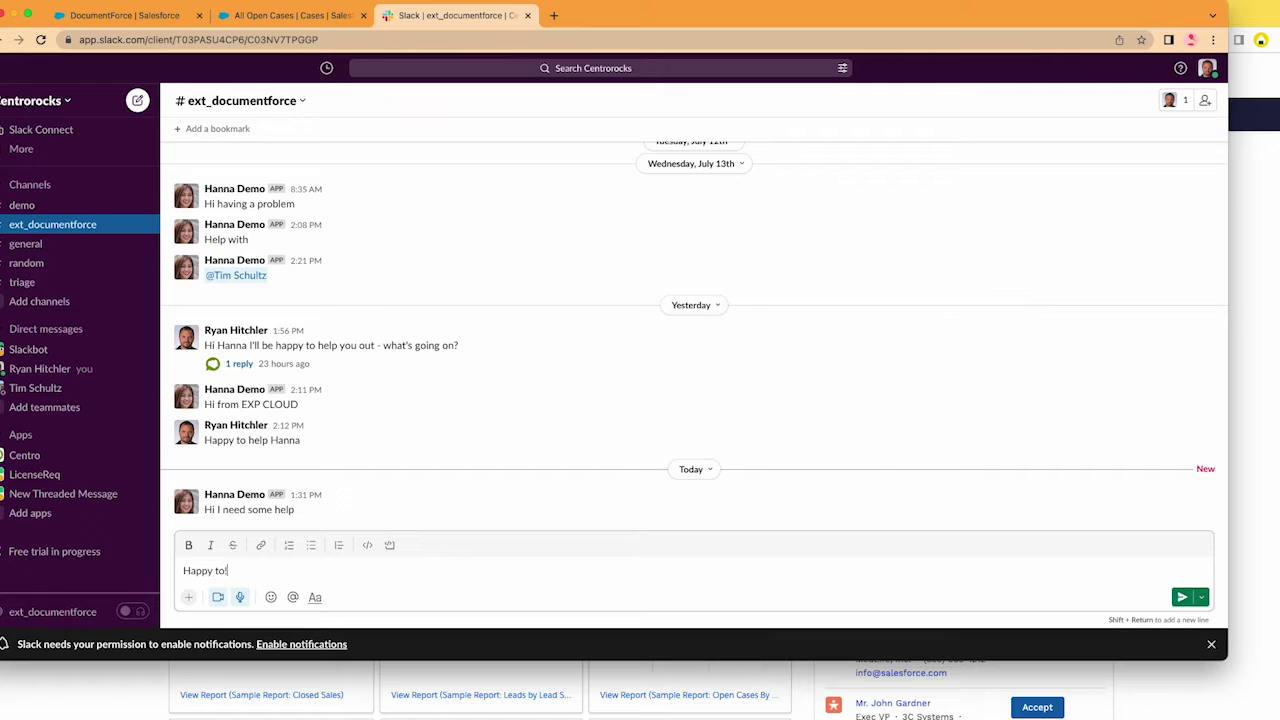
key(Return)
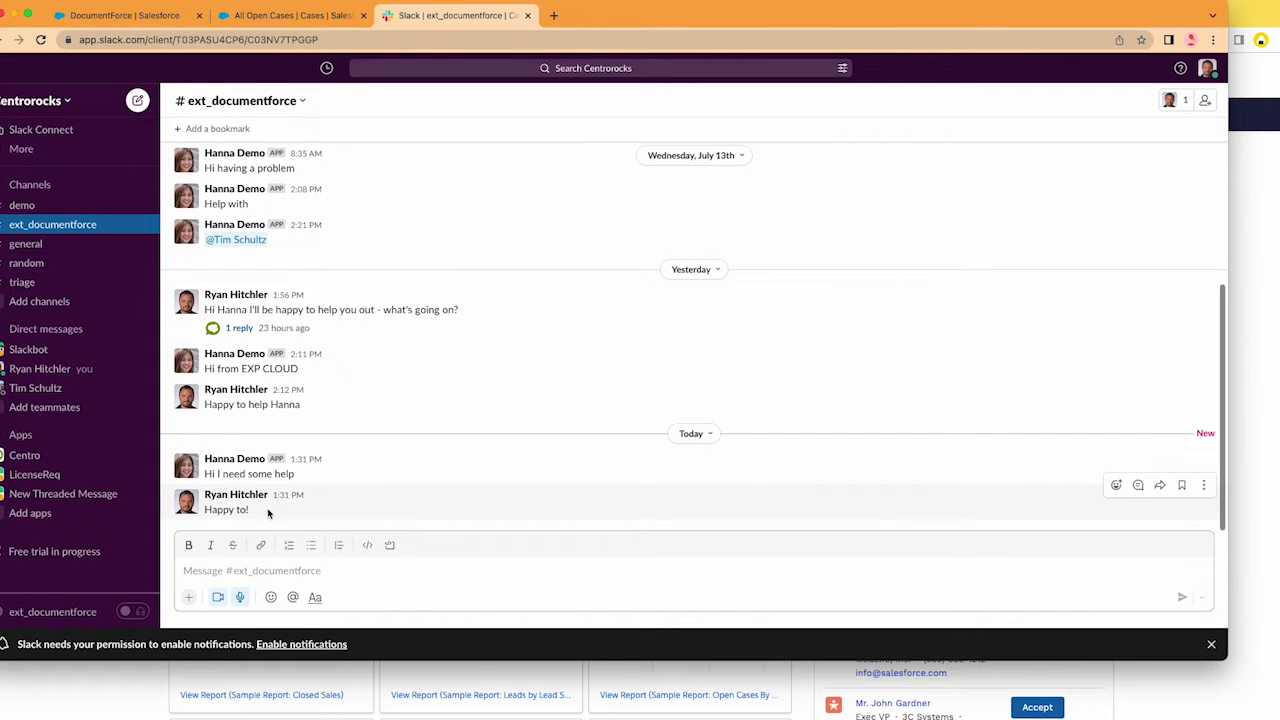
Step: Show the unread 'Happy to!' reply in the portal chat, then bring up the DocumentForce account record
key(super+grave)
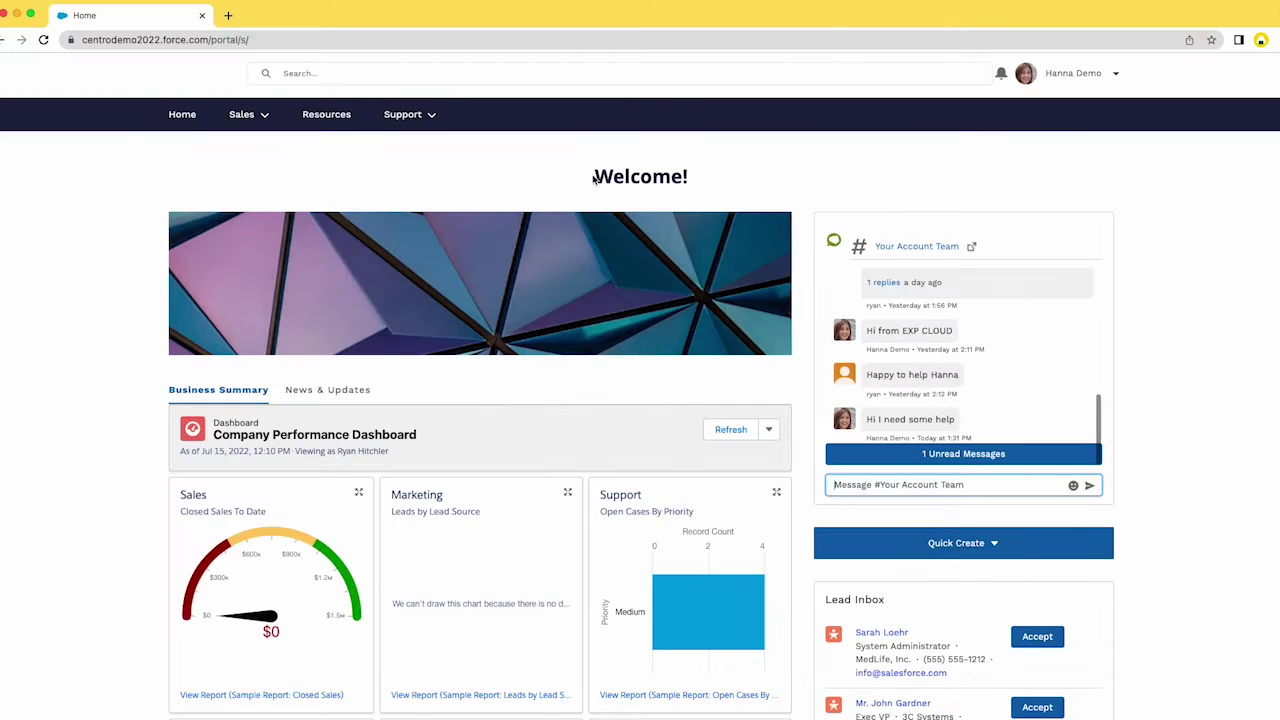
click(945, 453)
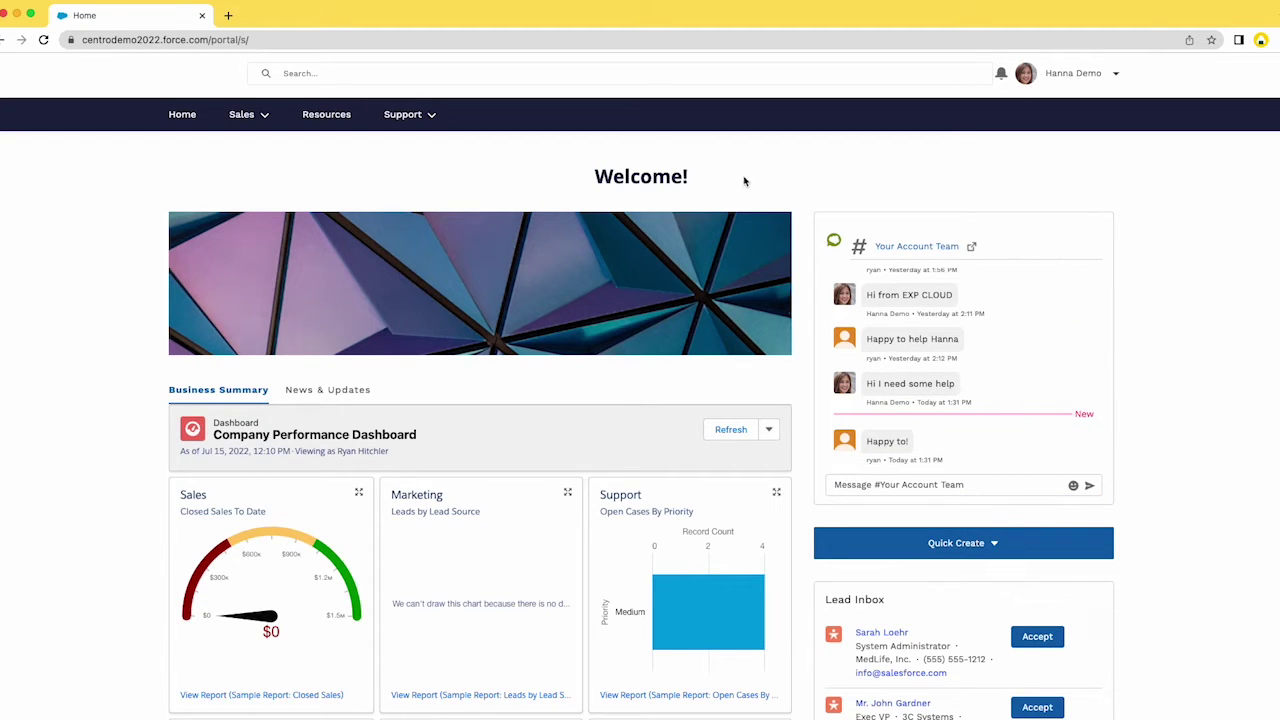
key(super+grave)
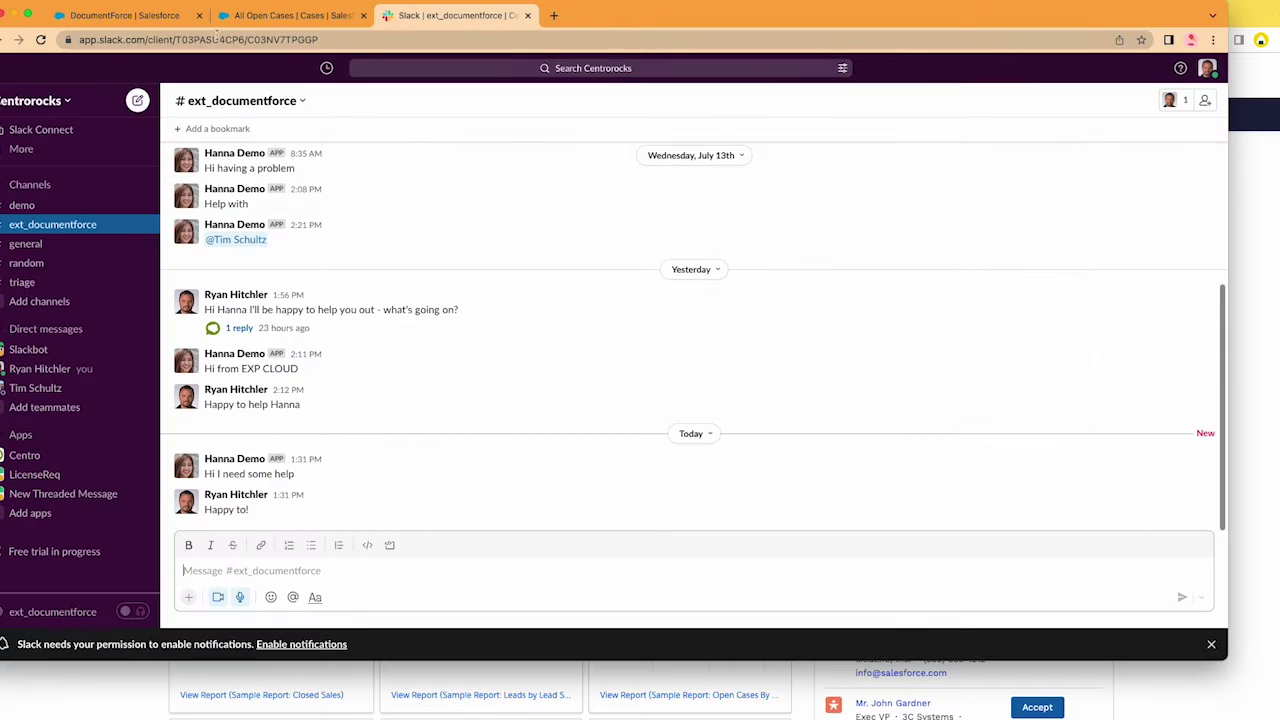
click(157, 15)
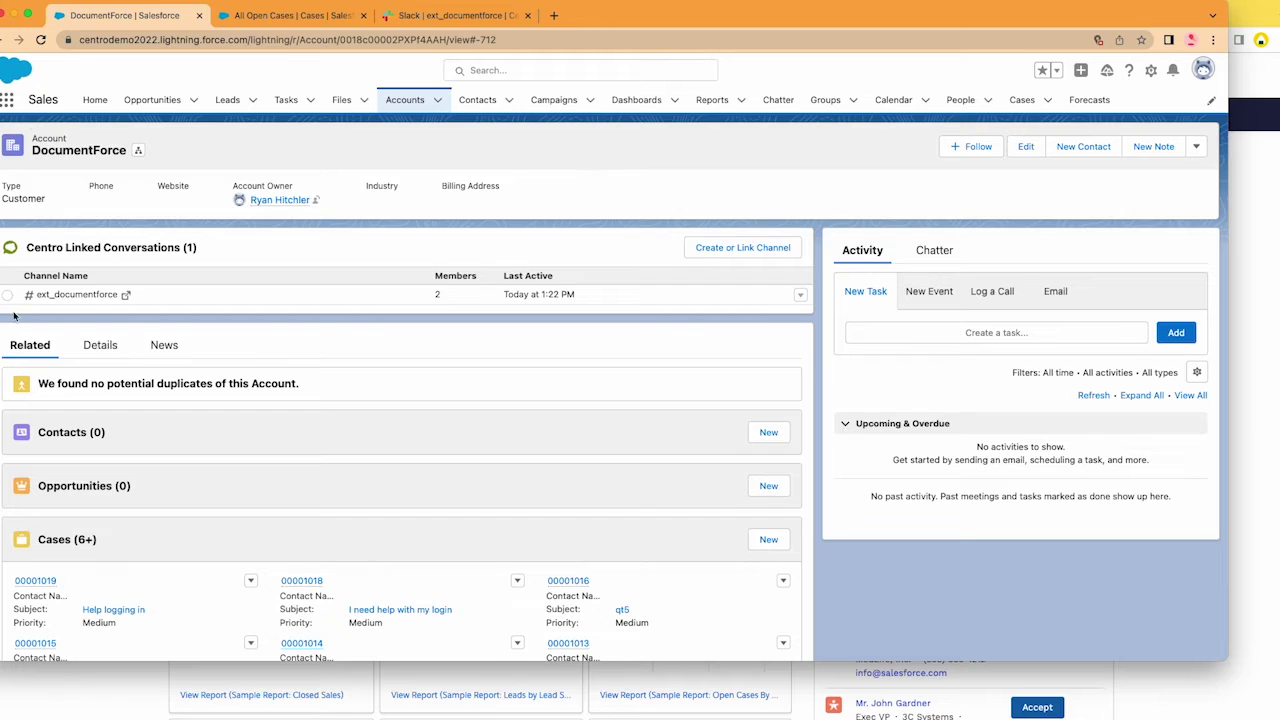
Step: Send 'Hello from SF' to #ext_documentforce from the DocumentForce account and check it in the portal
click(74, 297)
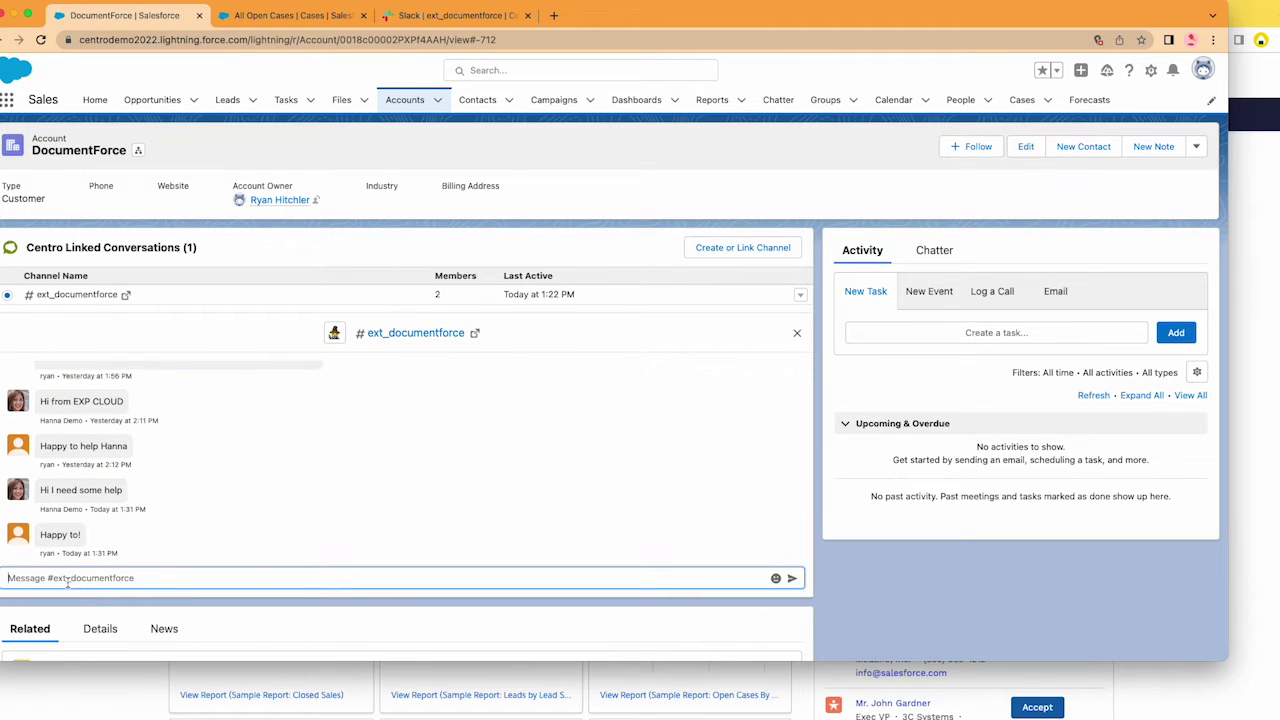
text(Hello from SF)
key(Return)
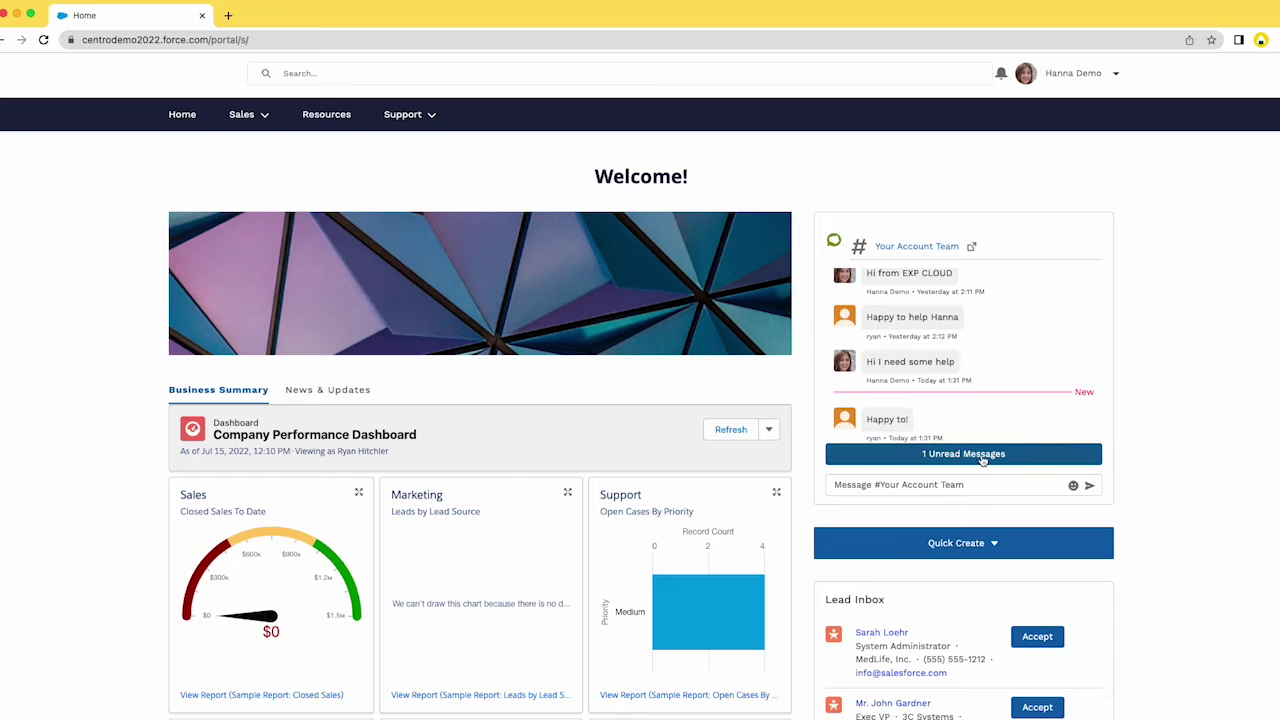
click(937, 416)
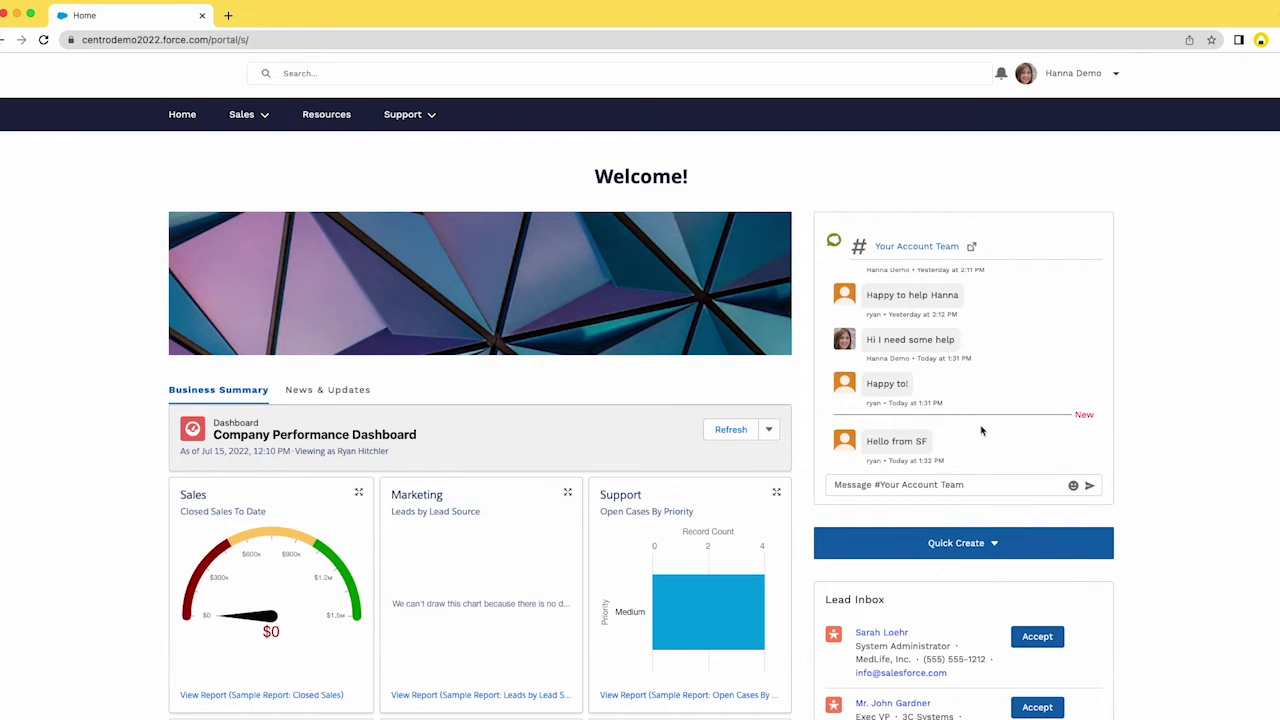
scroll(980, 391, up, 10)
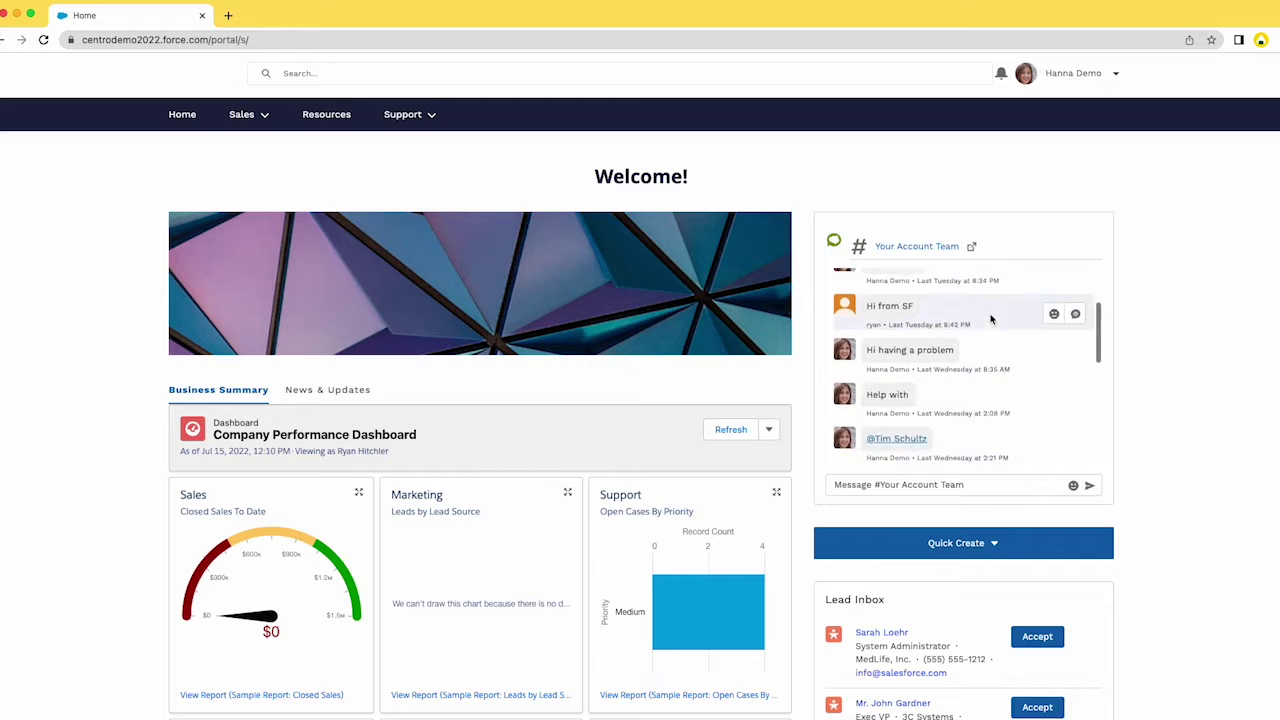
scroll(991, 319, up, 5)
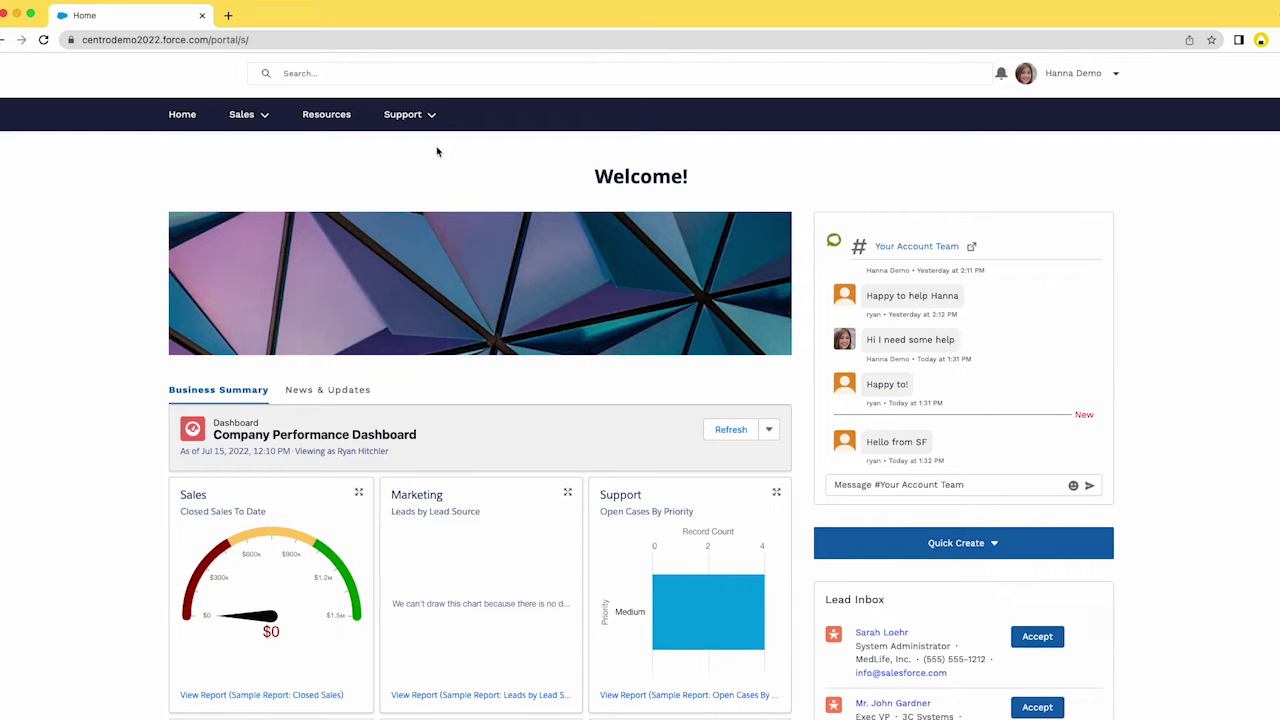
Step: Submit a new case 'Help with loggging in!' from Support > Cases and view case 00001020
click(400, 116)
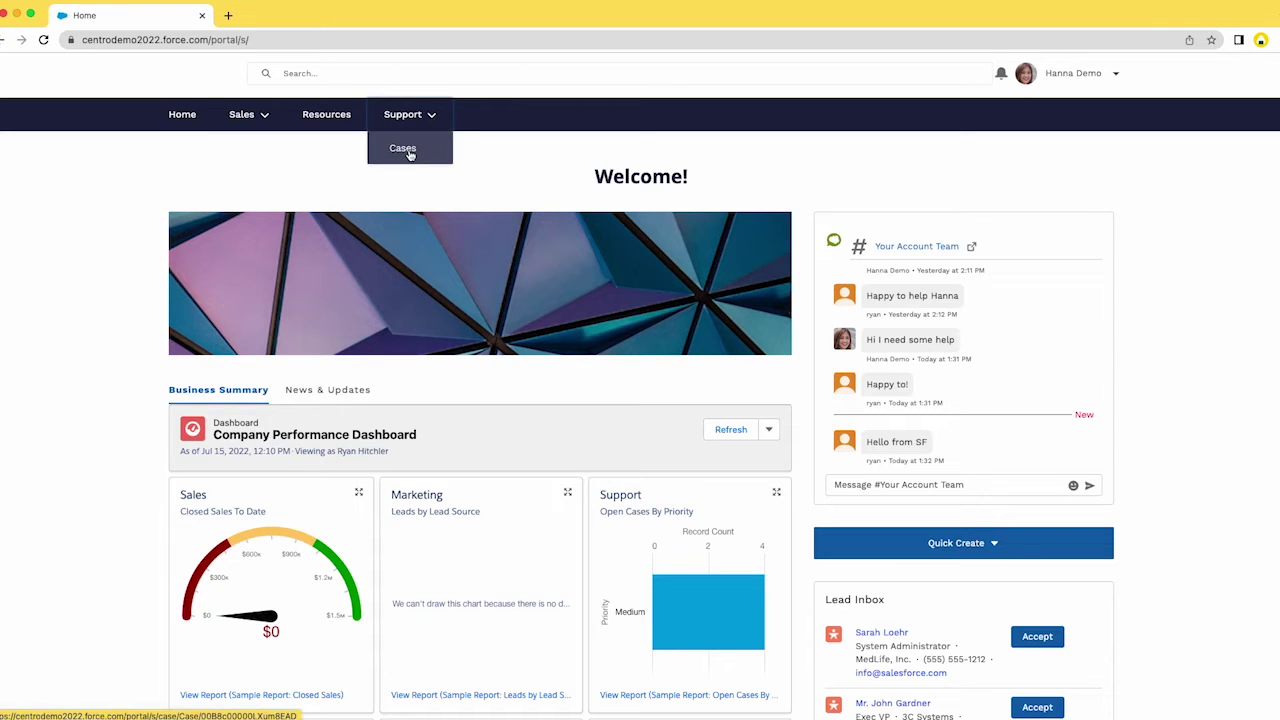
click(410, 152)
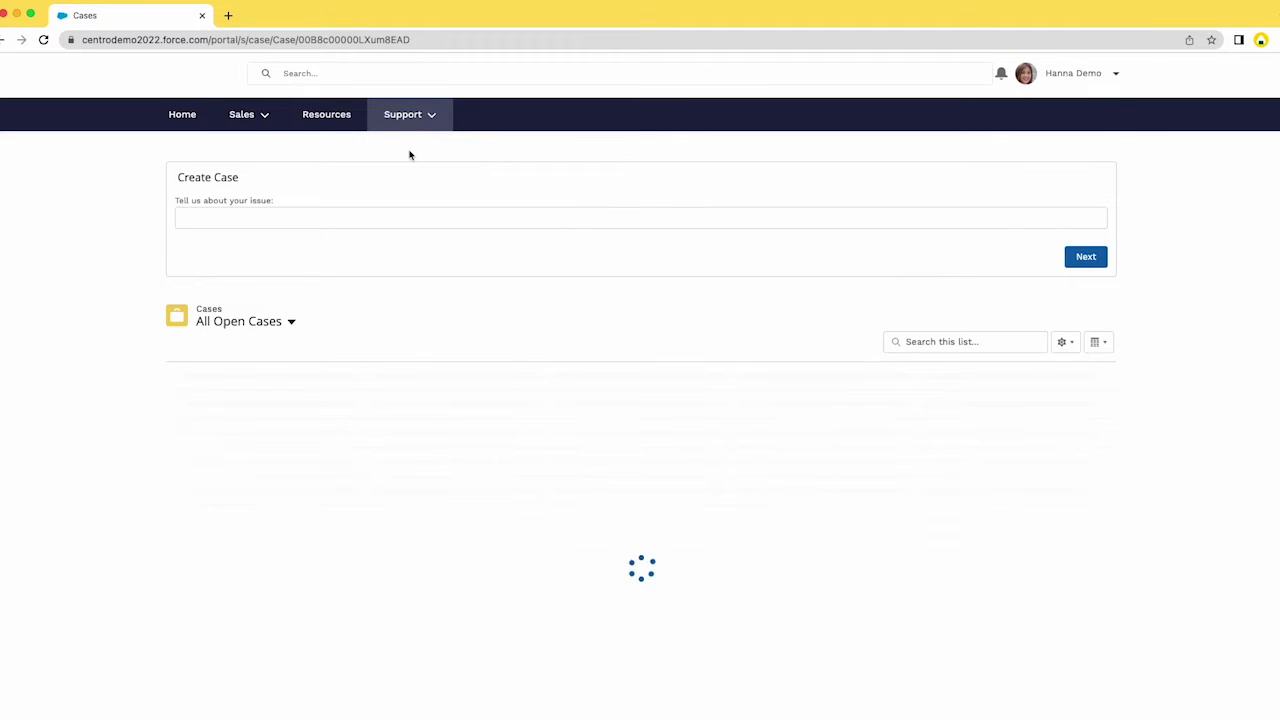
click(396, 218)
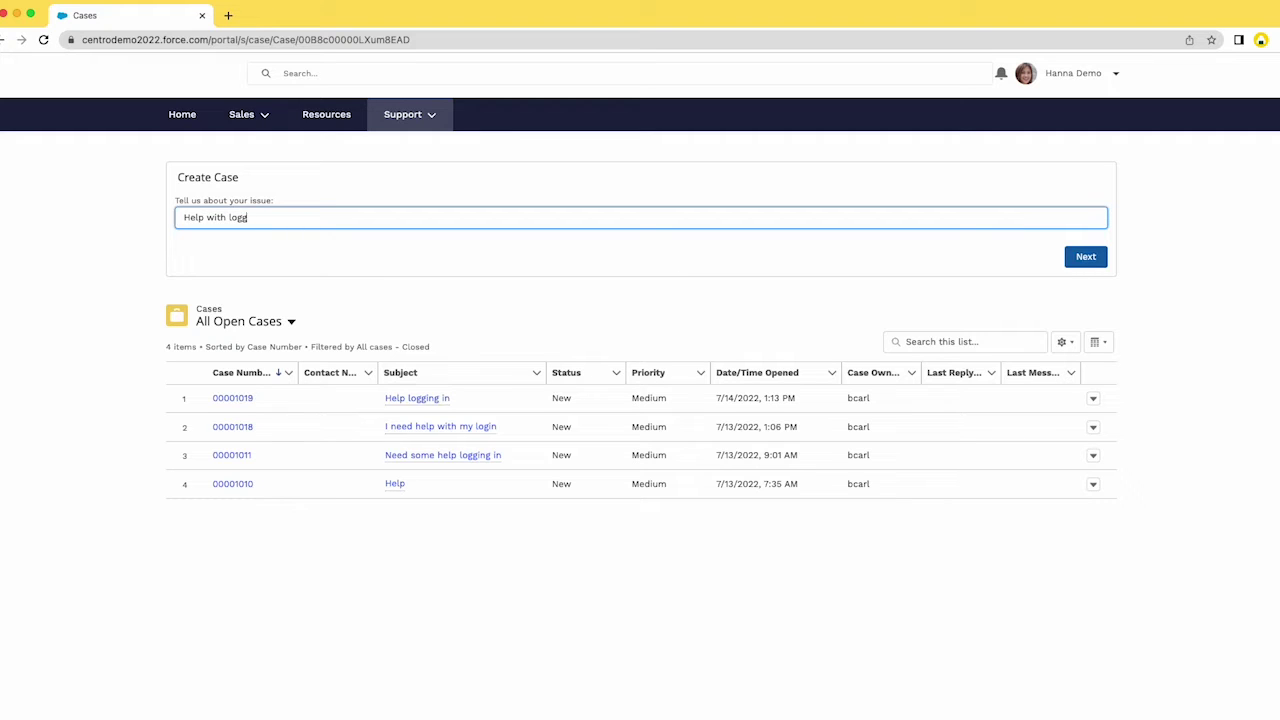
text(gin g in!)
click(1082, 261)
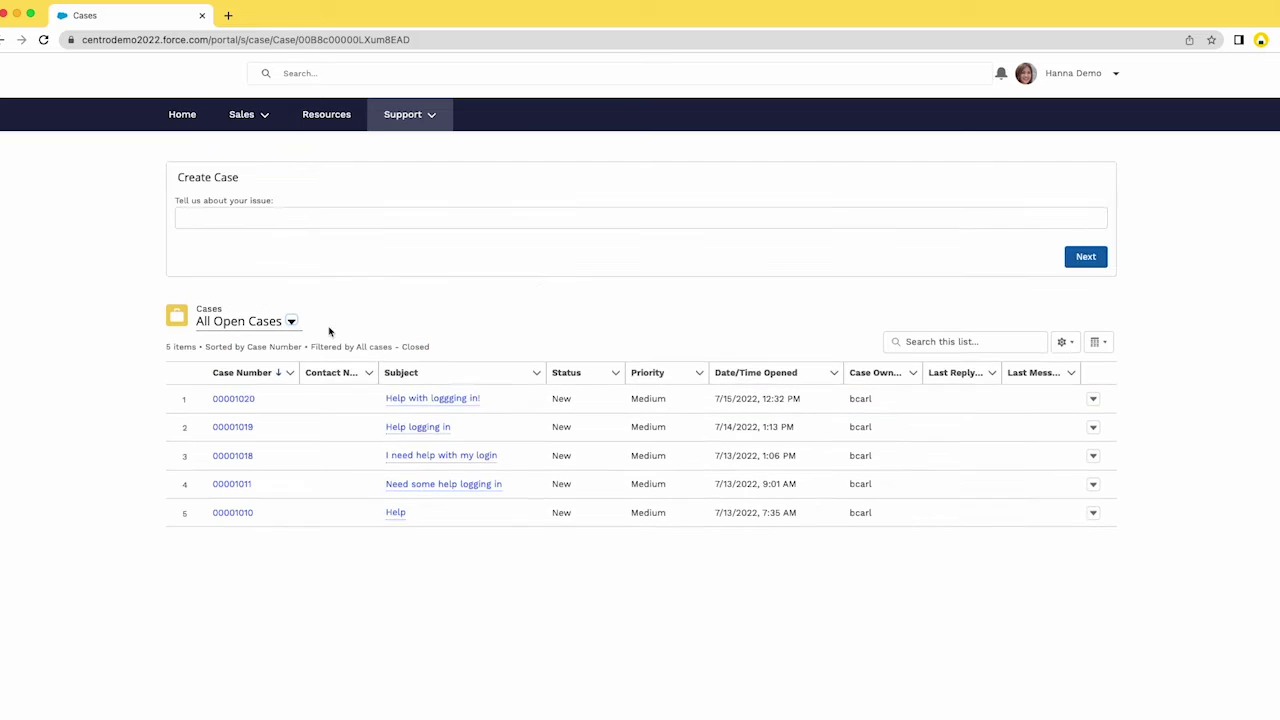
click(238, 399)
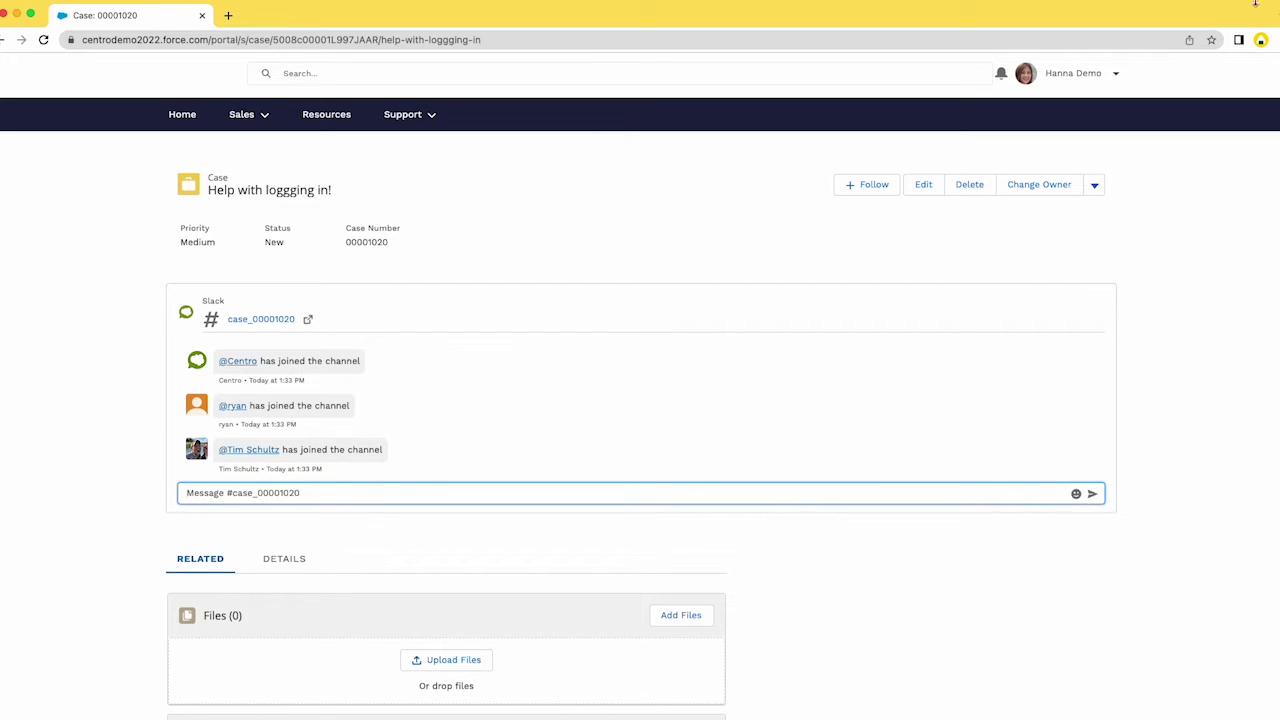
Step: Post 'Help!' in case 00001020's conversation, then view #case_00001020 in Slack
text(Help)
key(Return)
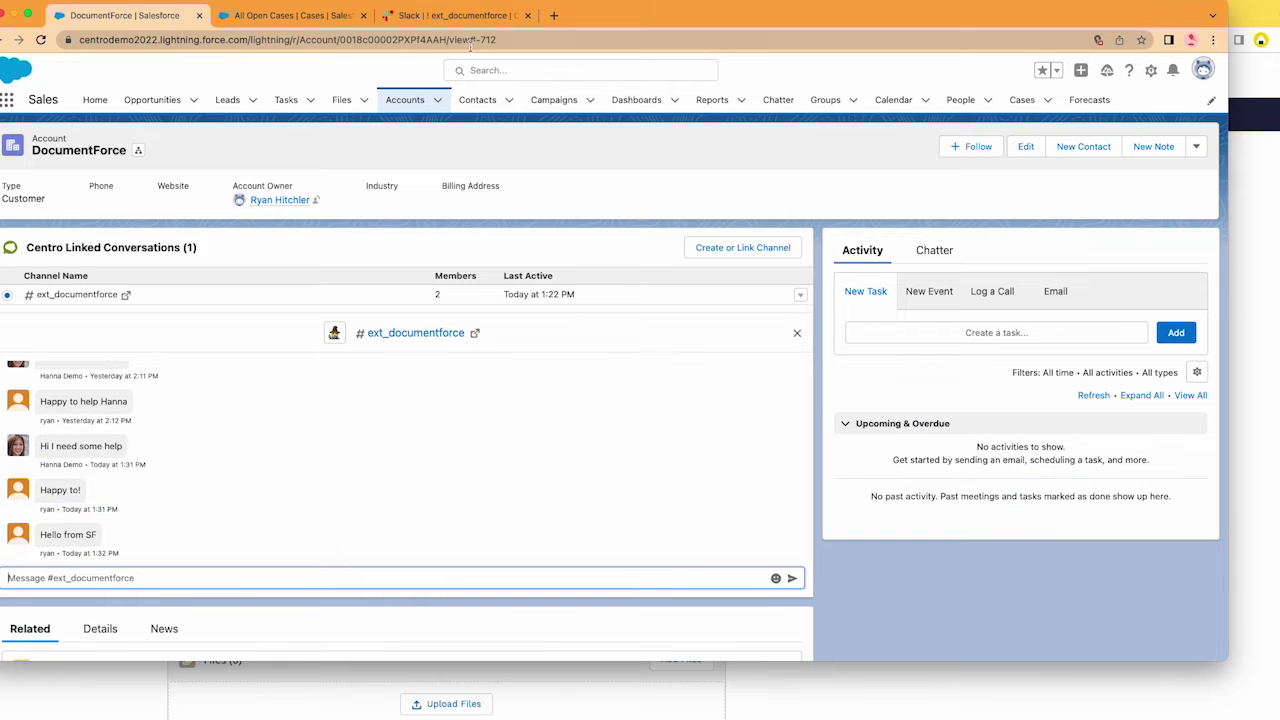
click(462, 17)
click(70, 210)
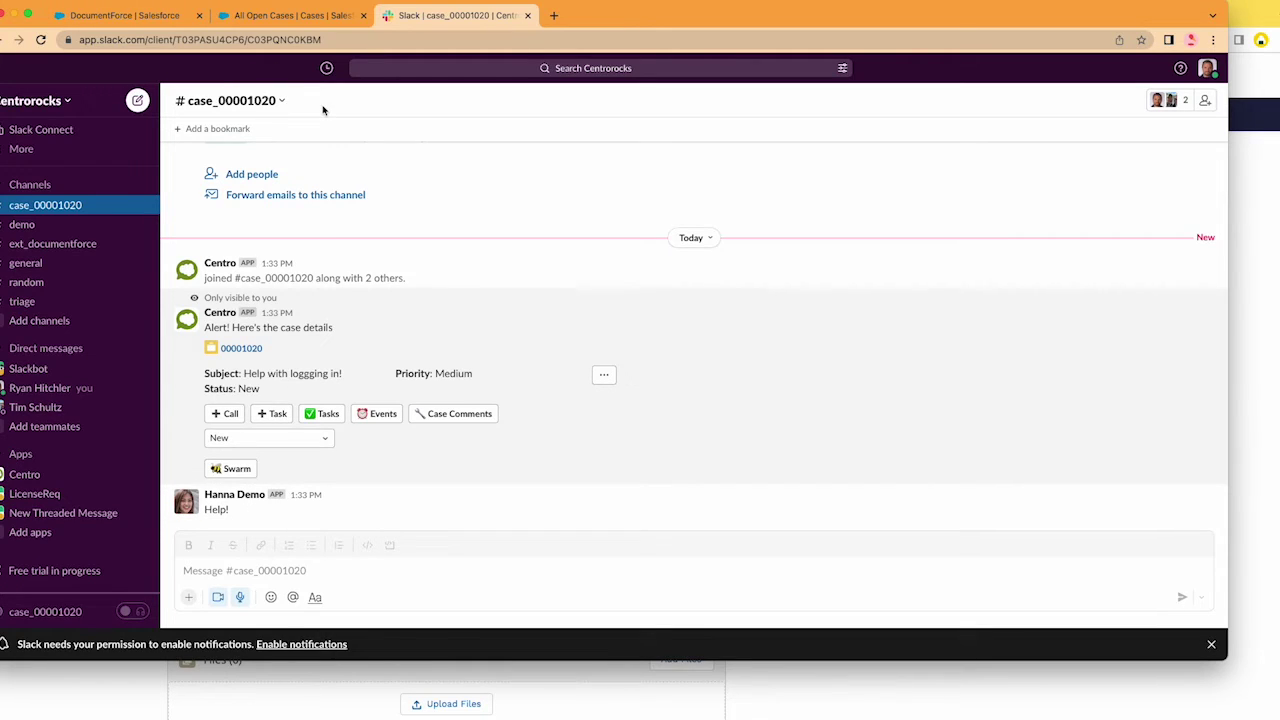
Step: Go back to the portal's case window and navigate to the portal Home page
key(super+Tab)
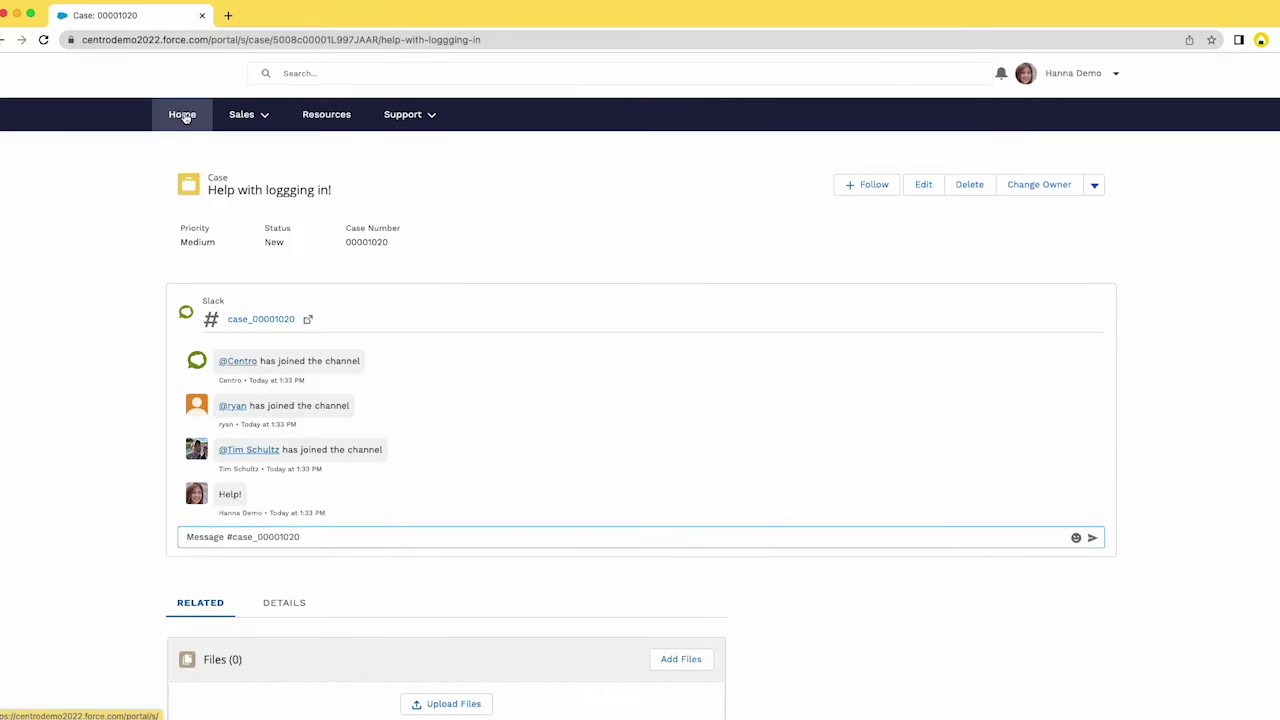
click(181, 114)
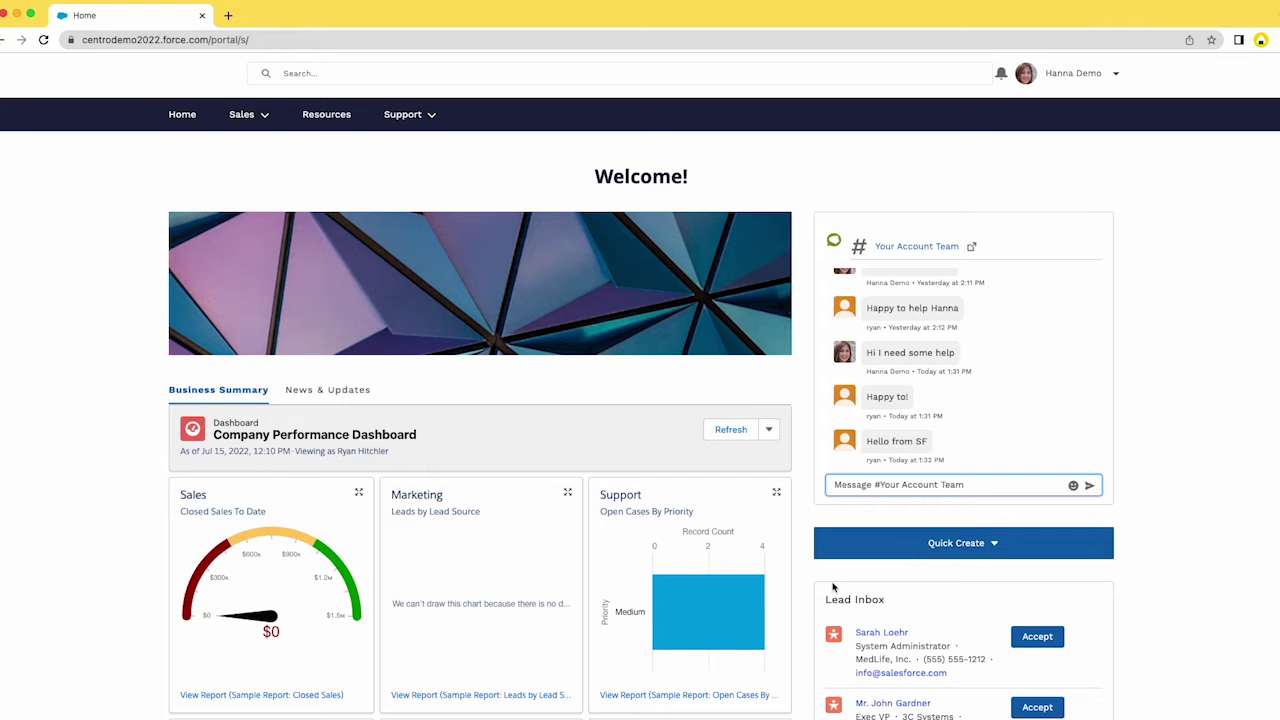
Step: Open the Centro app's Home page in Slack, showing its trial license and usage details
key(super+Tab)
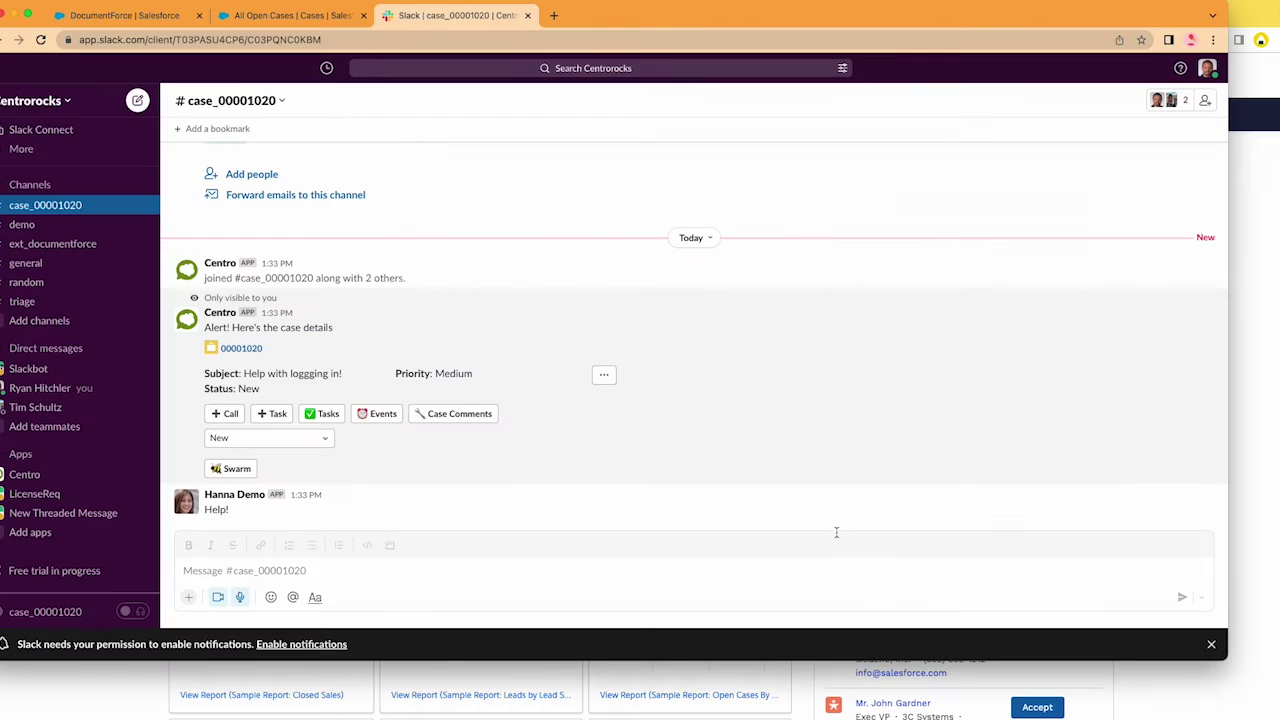
key(super+grave)
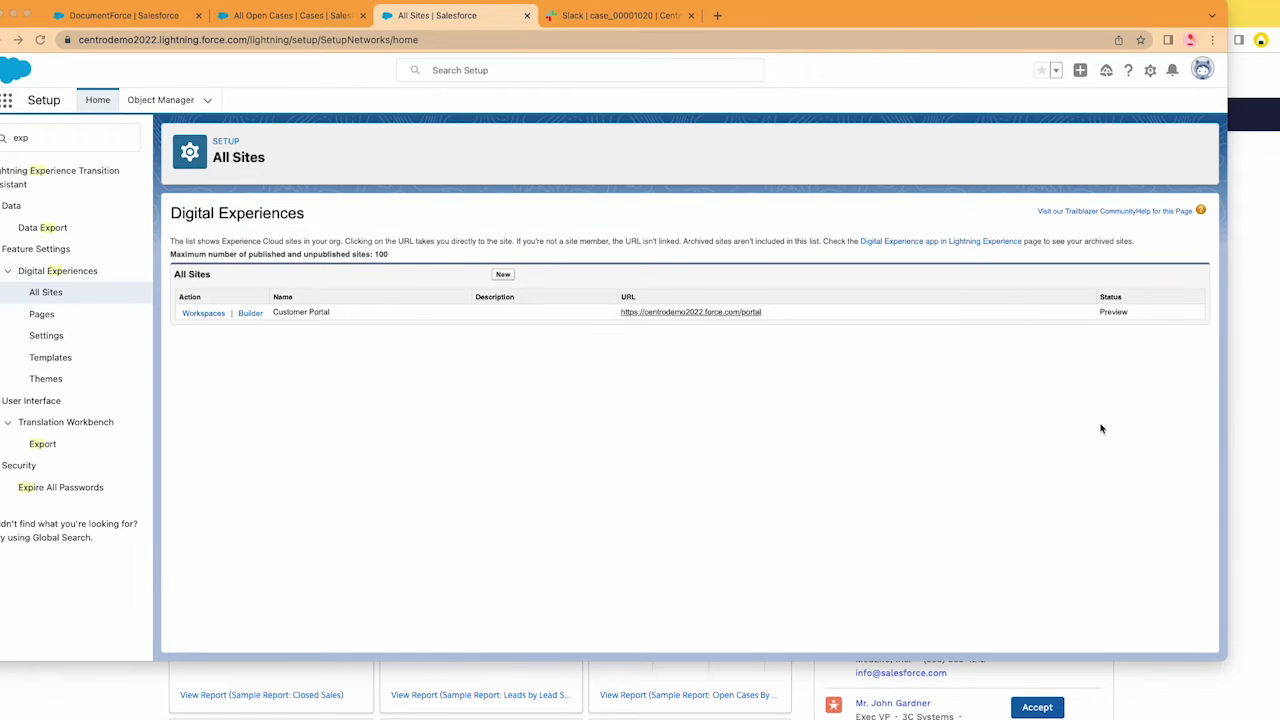
click(640, 16)
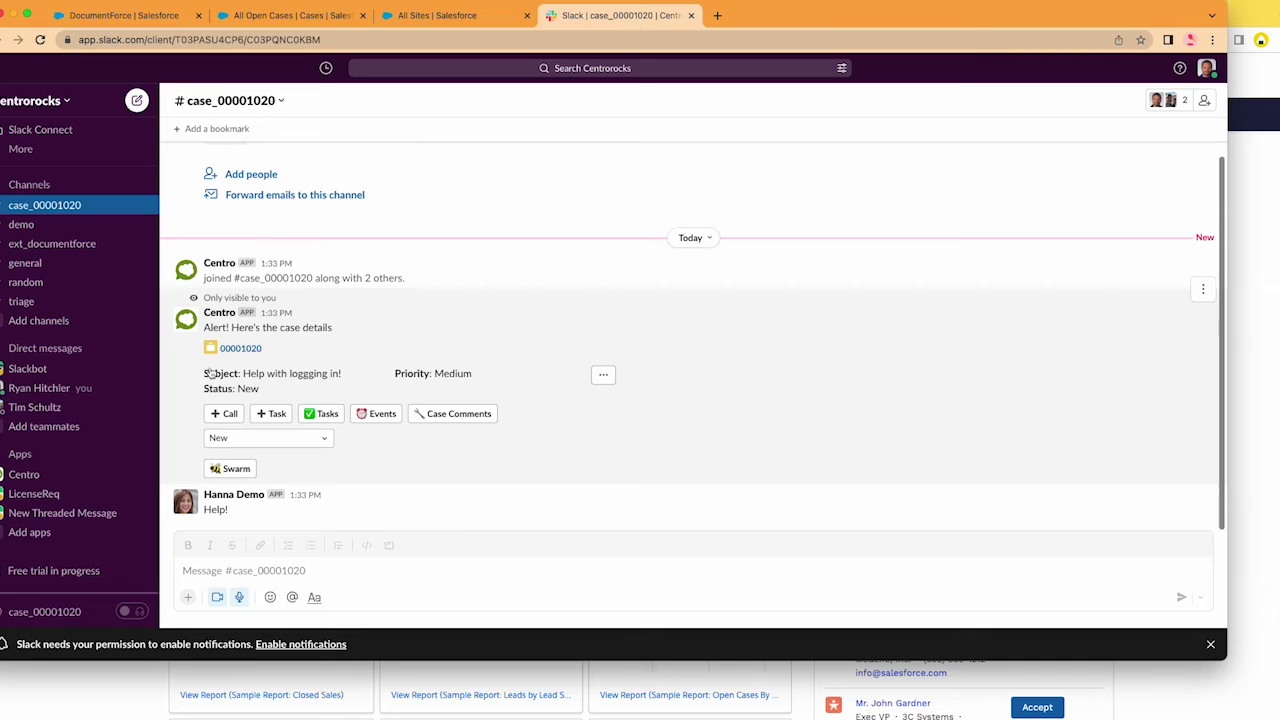
click(6, 479)
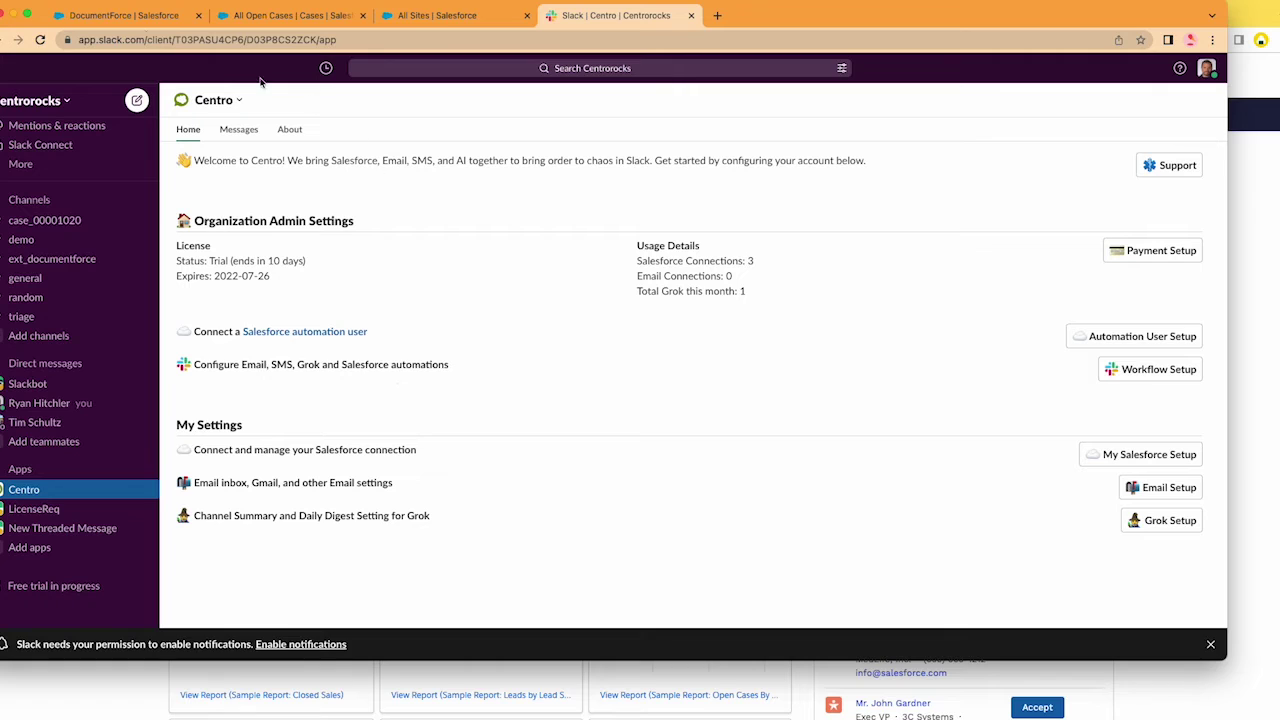
Step: Show the DocumentForce account with its #ext_documentforce conversation ending 'Hello from SF'
click(120, 16)
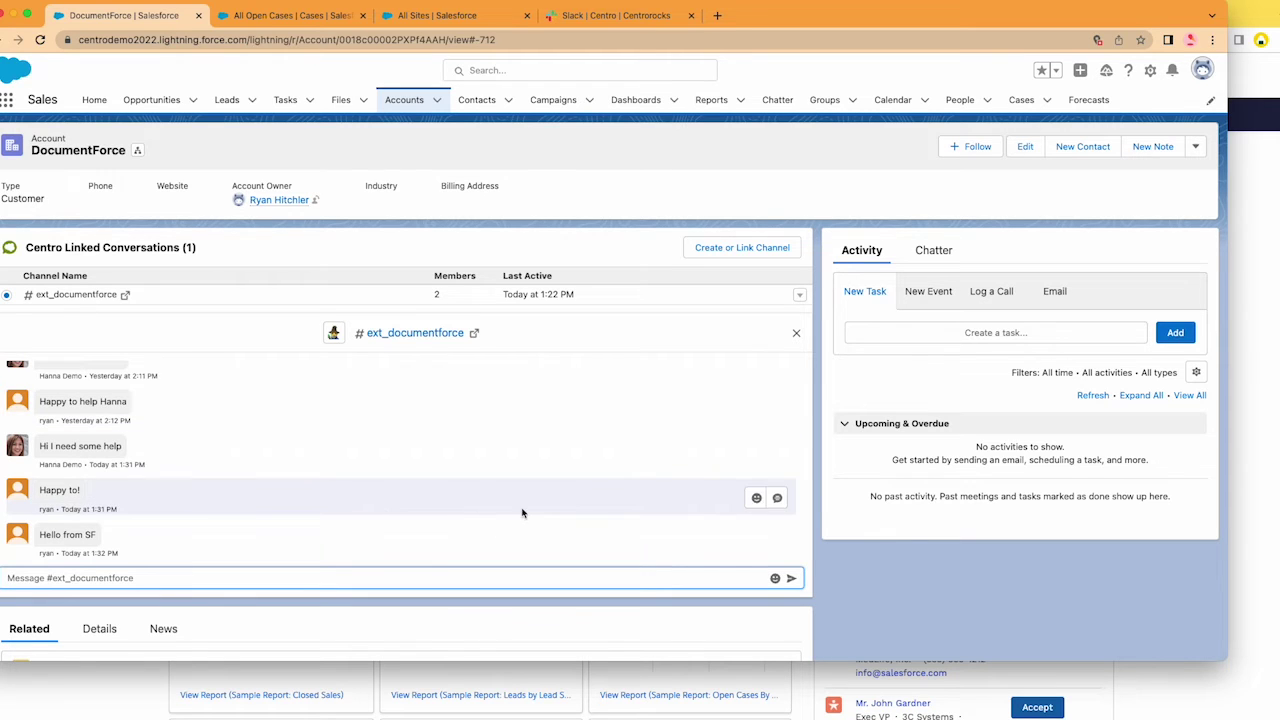
Step: Open Experience Builder for Customer Portal from All Sites, then go back and select the Quick Find text
click(445, 15)
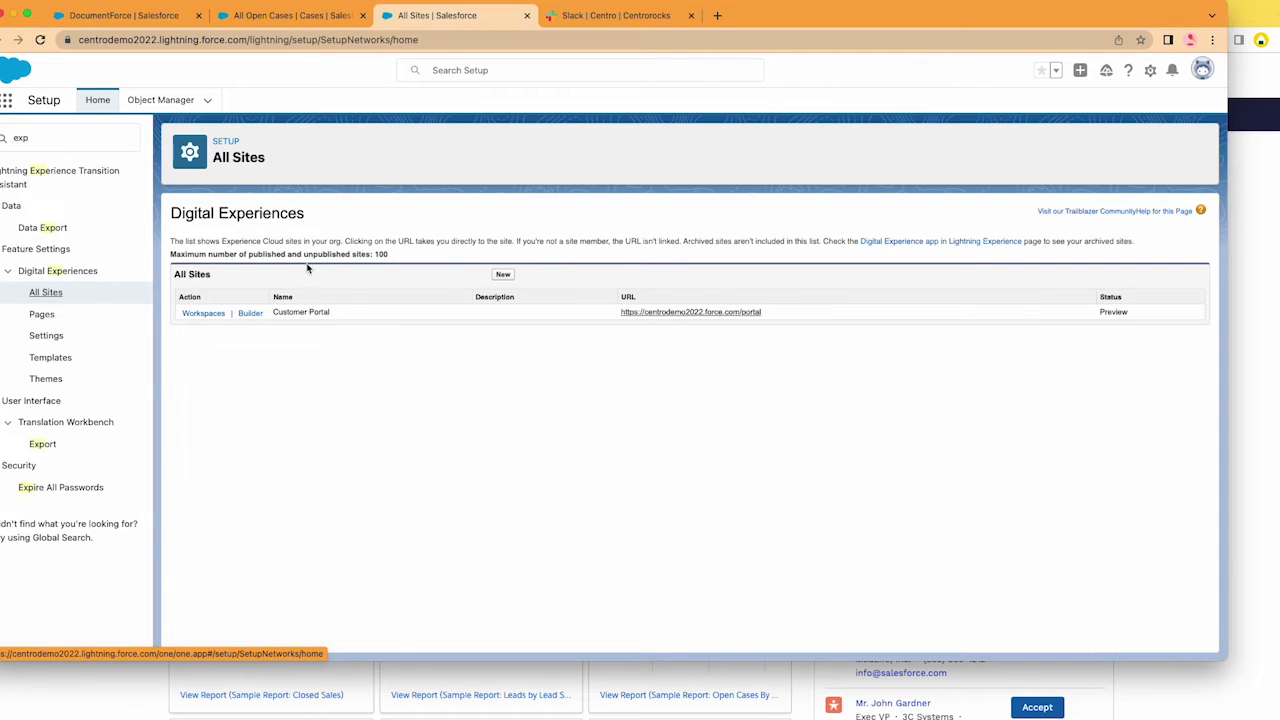
click(250, 314)
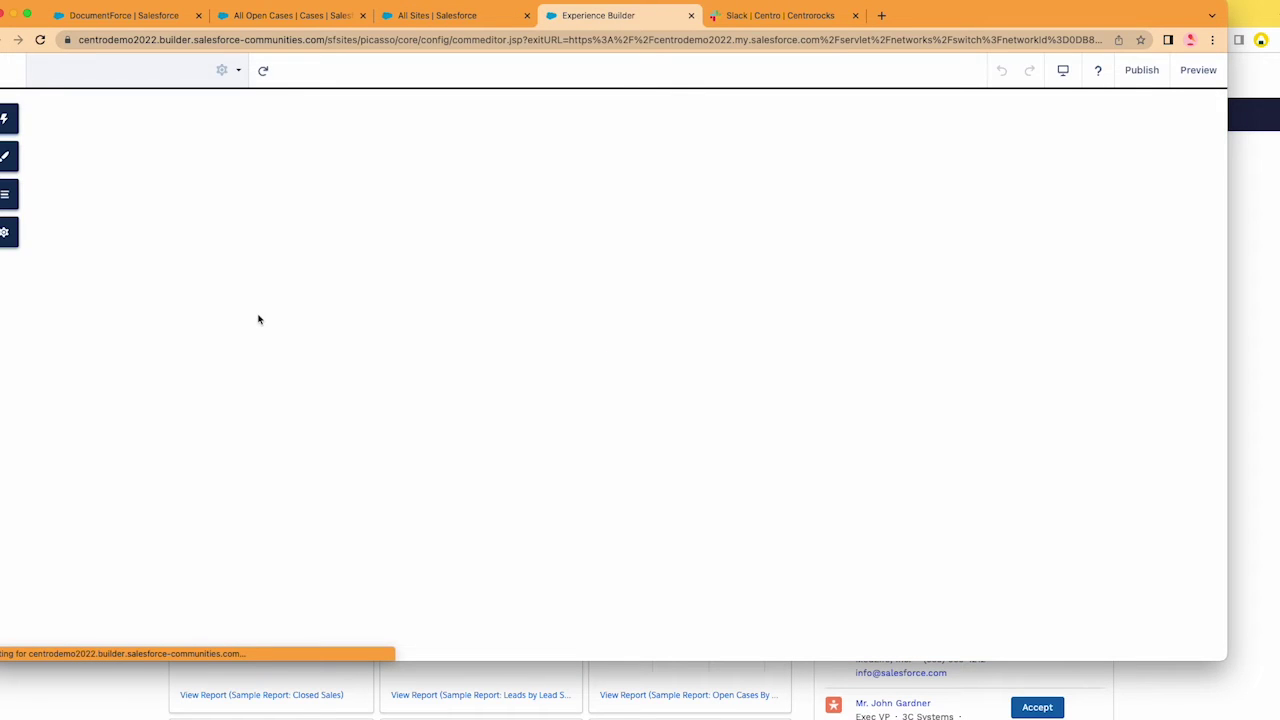
click(440, 15)
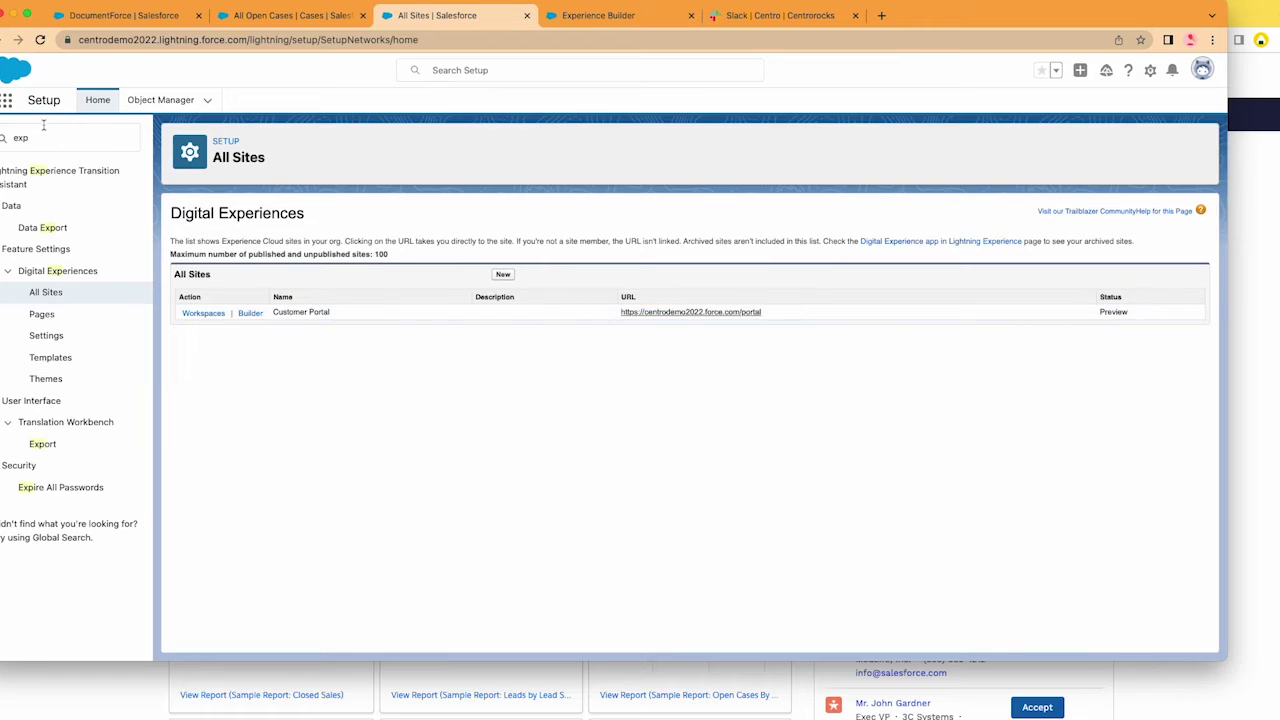
click(38, 132)
Step: Search Setup Quick Find for 'csp' and open the CSP Trusted Sites page
text(c)
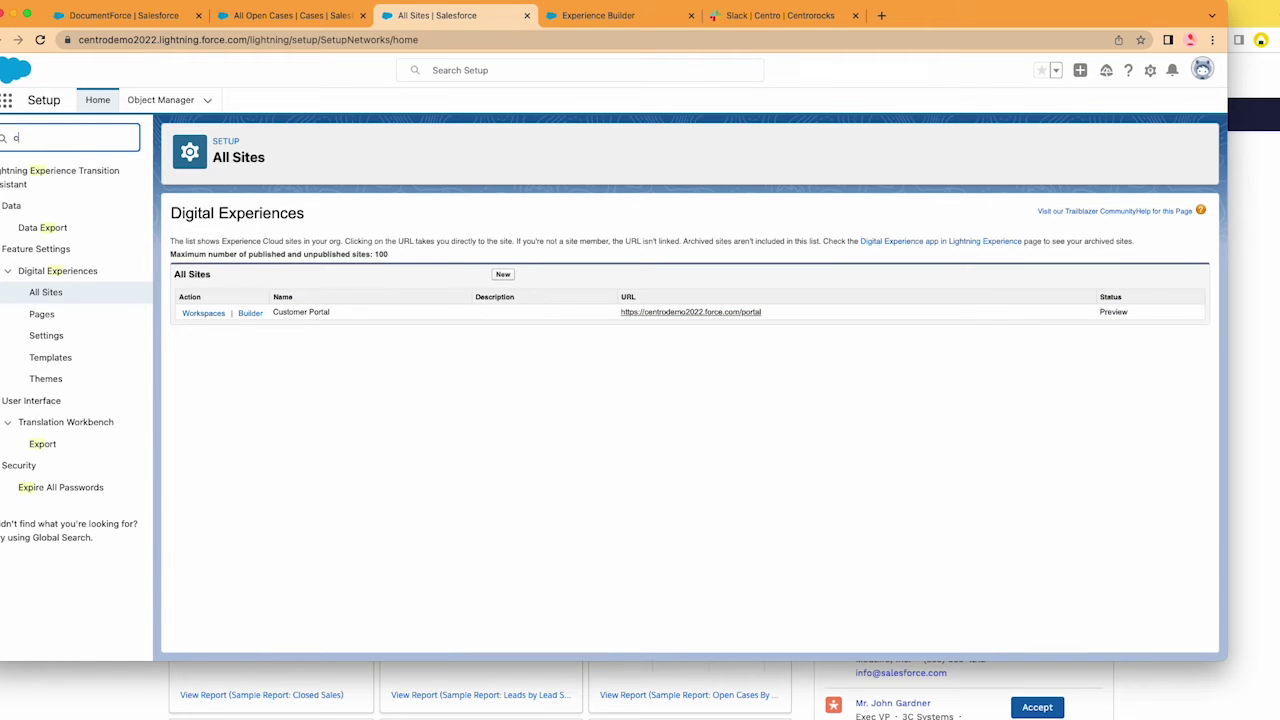
text(sp)
click(57, 195)
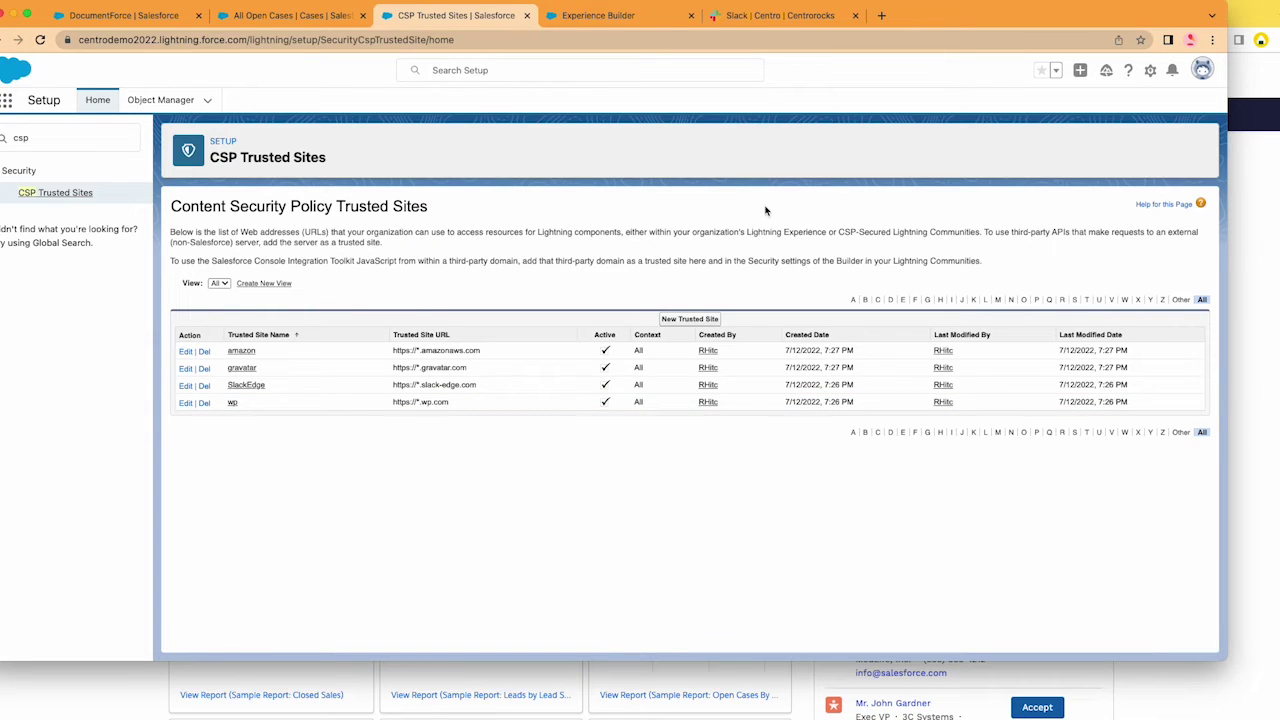
Step: In a new tab, search support.centro.rocks for 'expe' and open the Experience Cloud chat LWC article
click(881, 15)
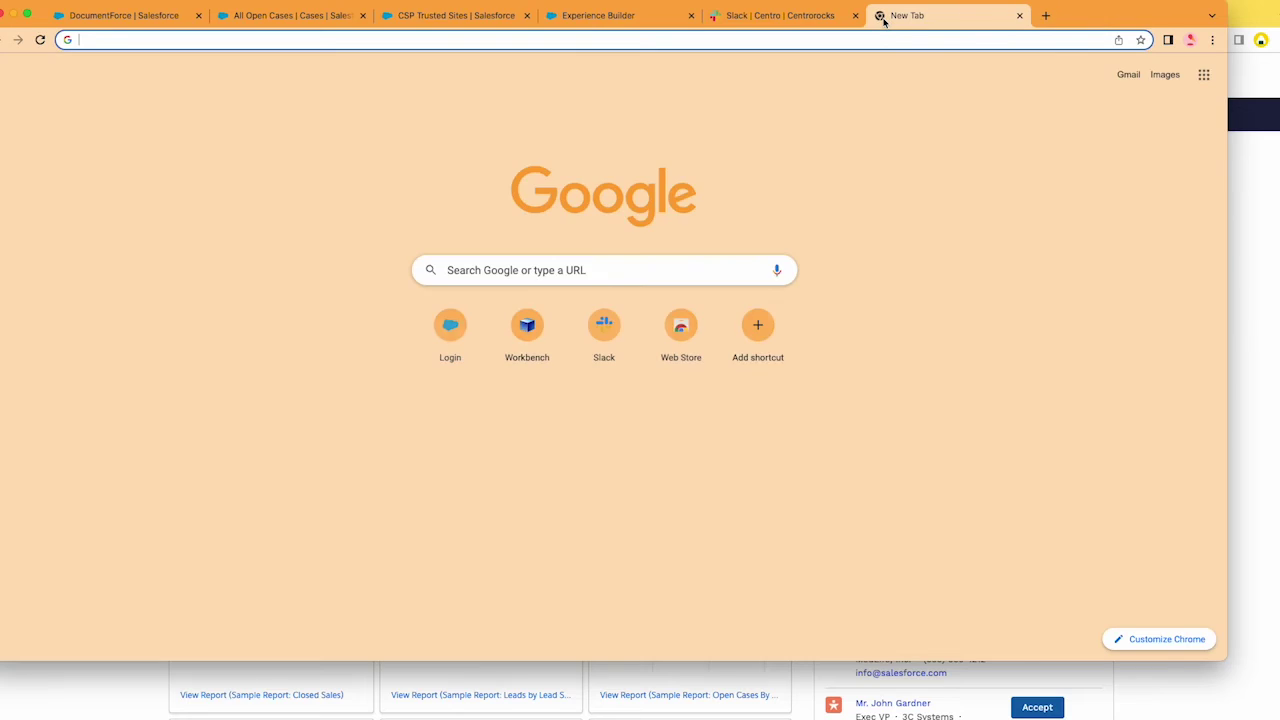
text(suppor)
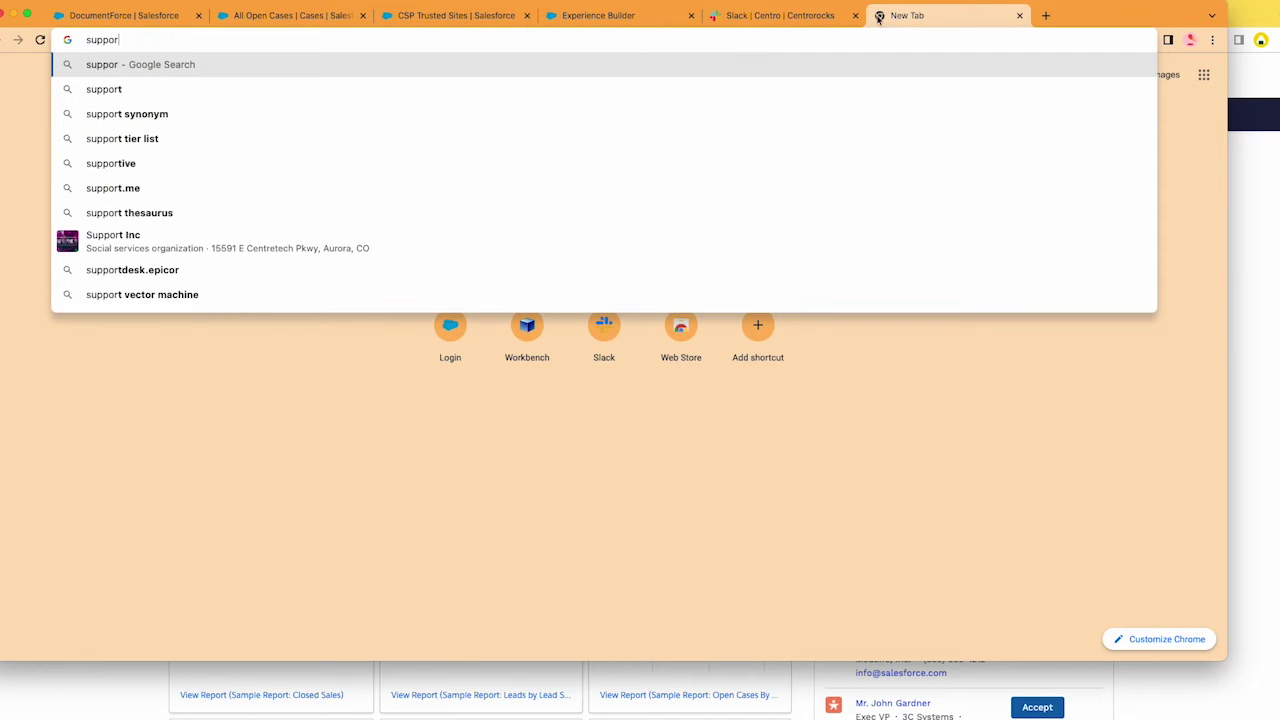
text(t)
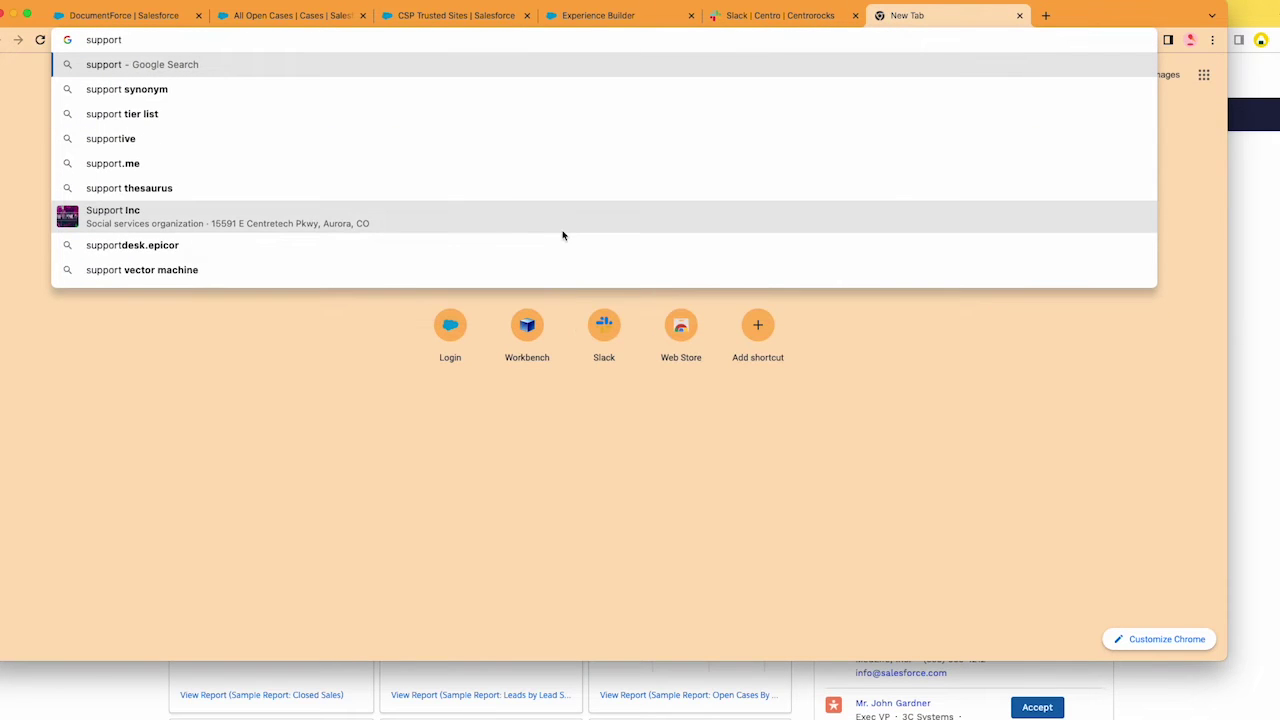
text(.centro.rocks)
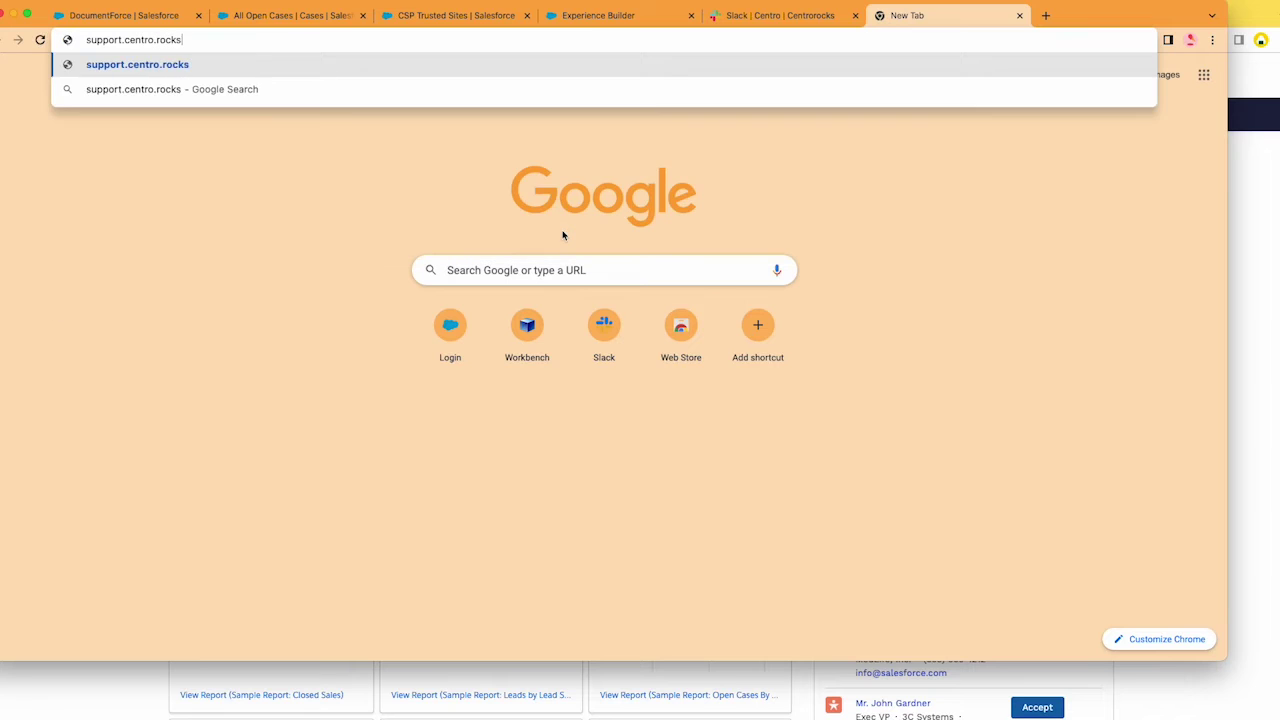
key(Return)
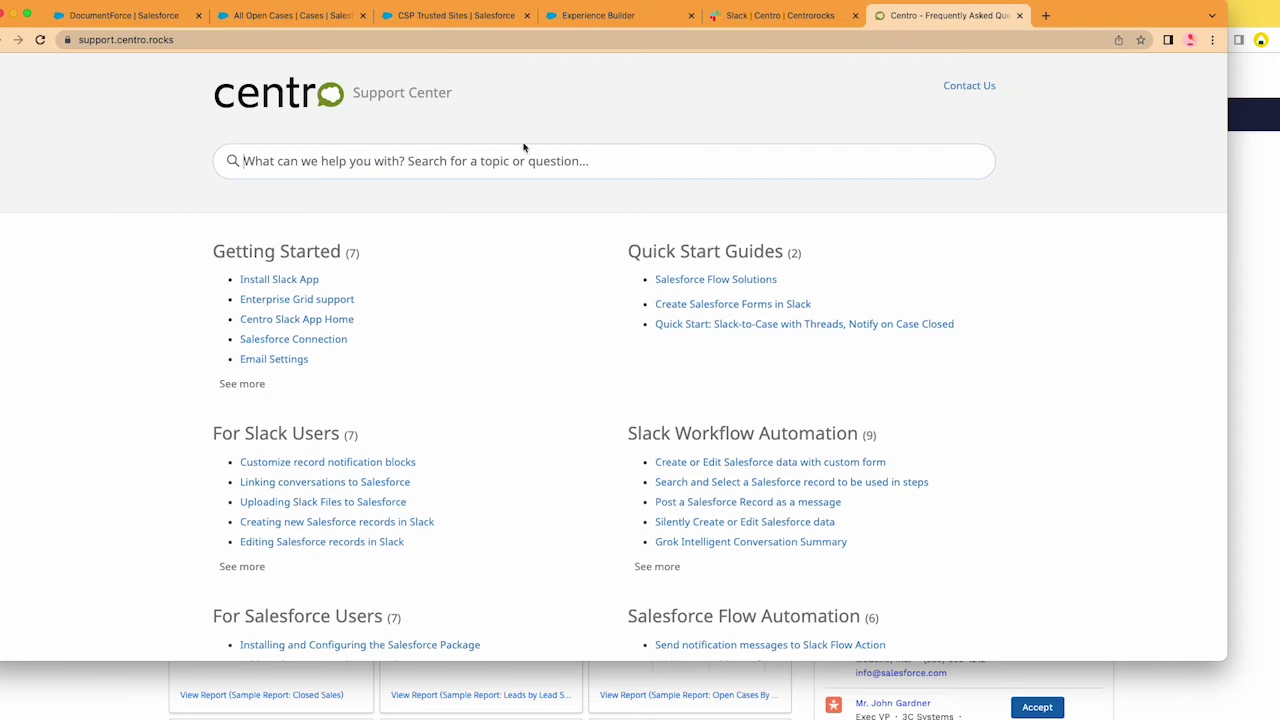
click(515, 153)
text(expe)
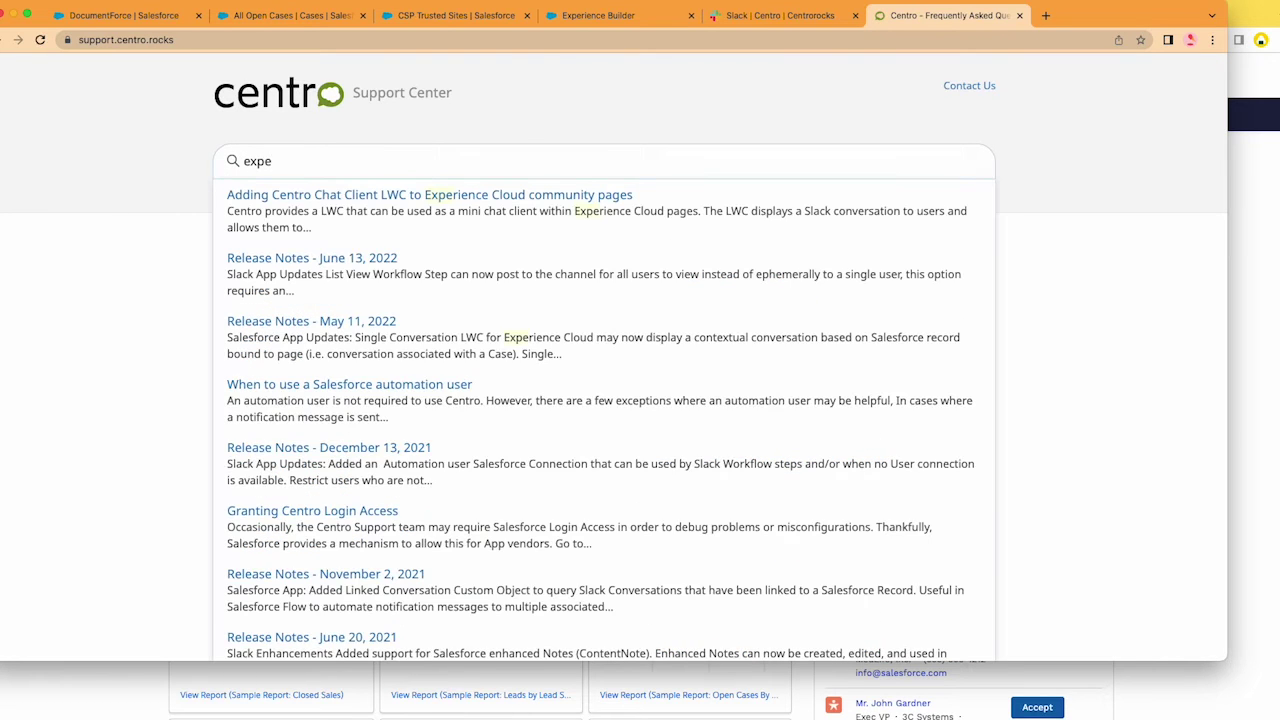
click(491, 196)
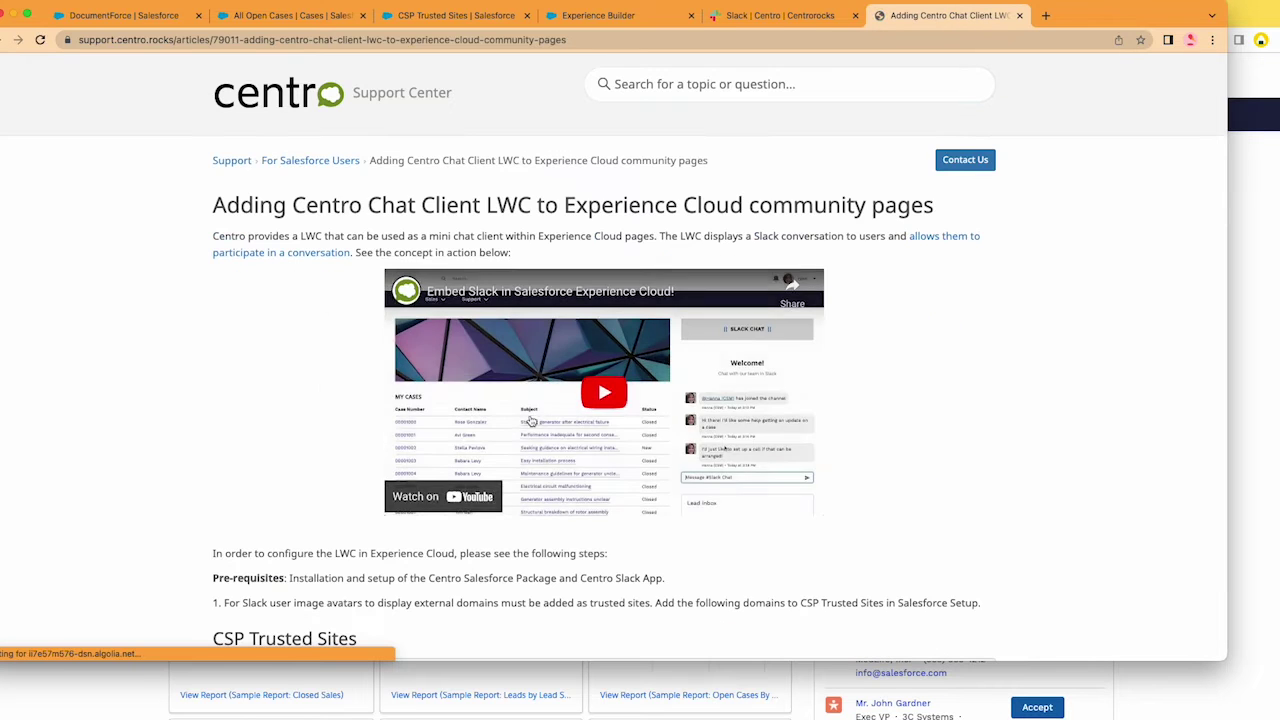
Step: Scroll to the article's CSP Trusted Sites domains and compare them with Salesforce's trusted sites list
scroll(510, 395, down, 2)
scroll(530, 420, down, 2)
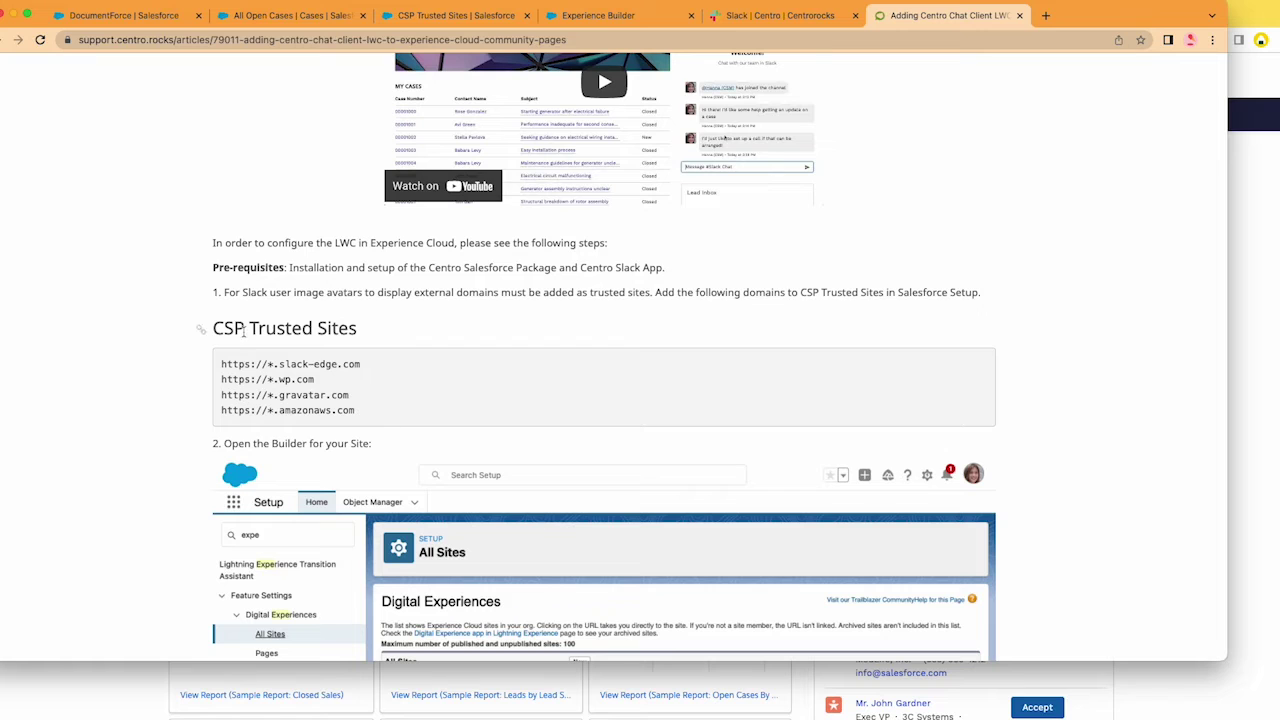
click(778, 16)
click(953, 18)
click(449, 13)
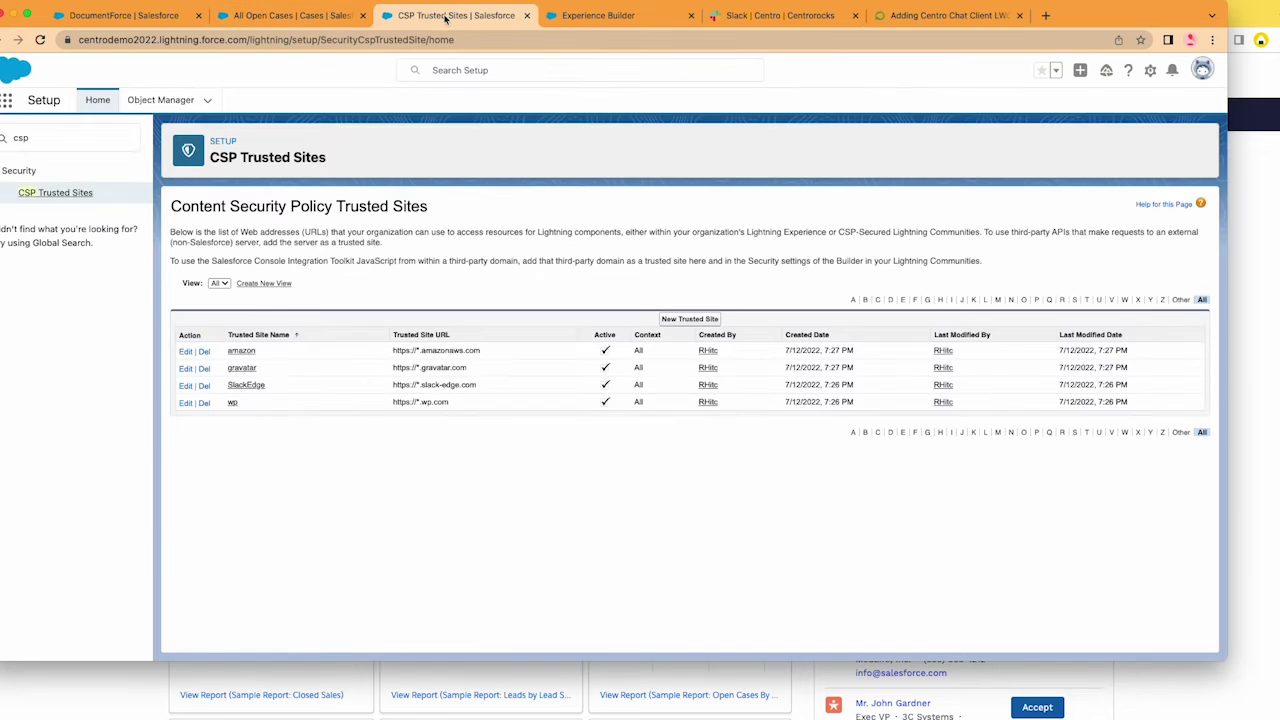
click(685, 320)
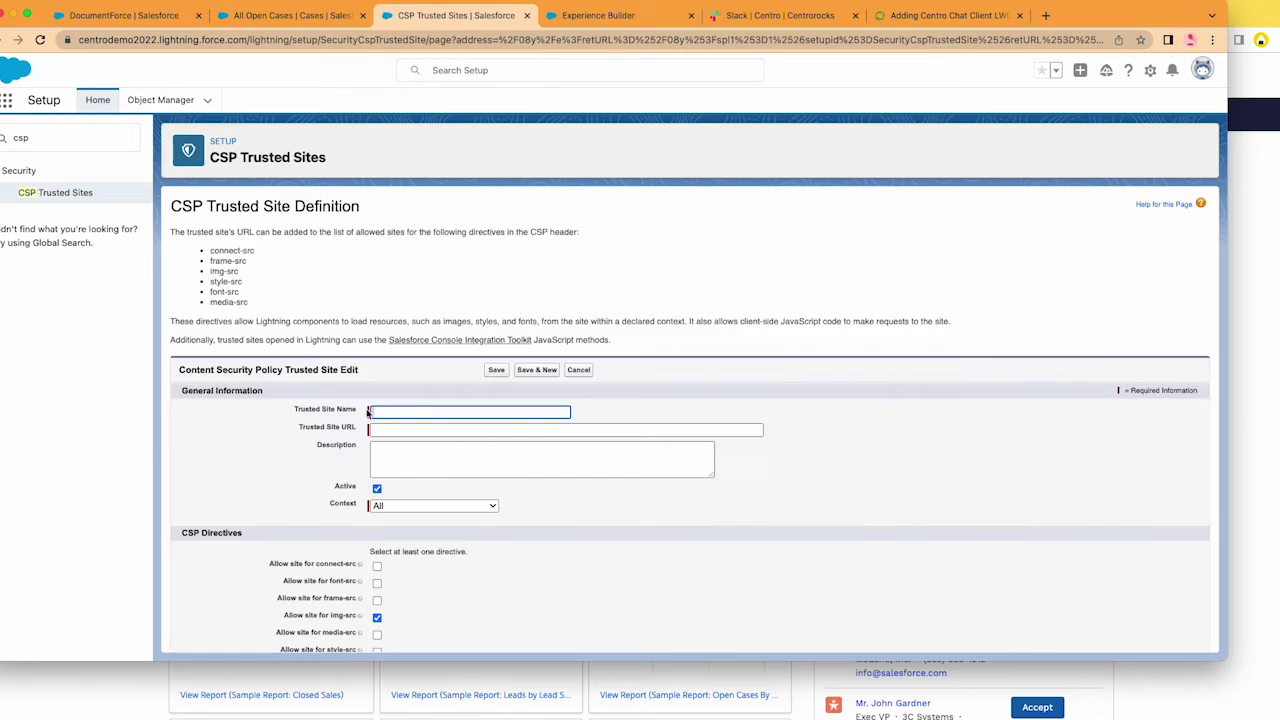
click(412, 408)
click(399, 430)
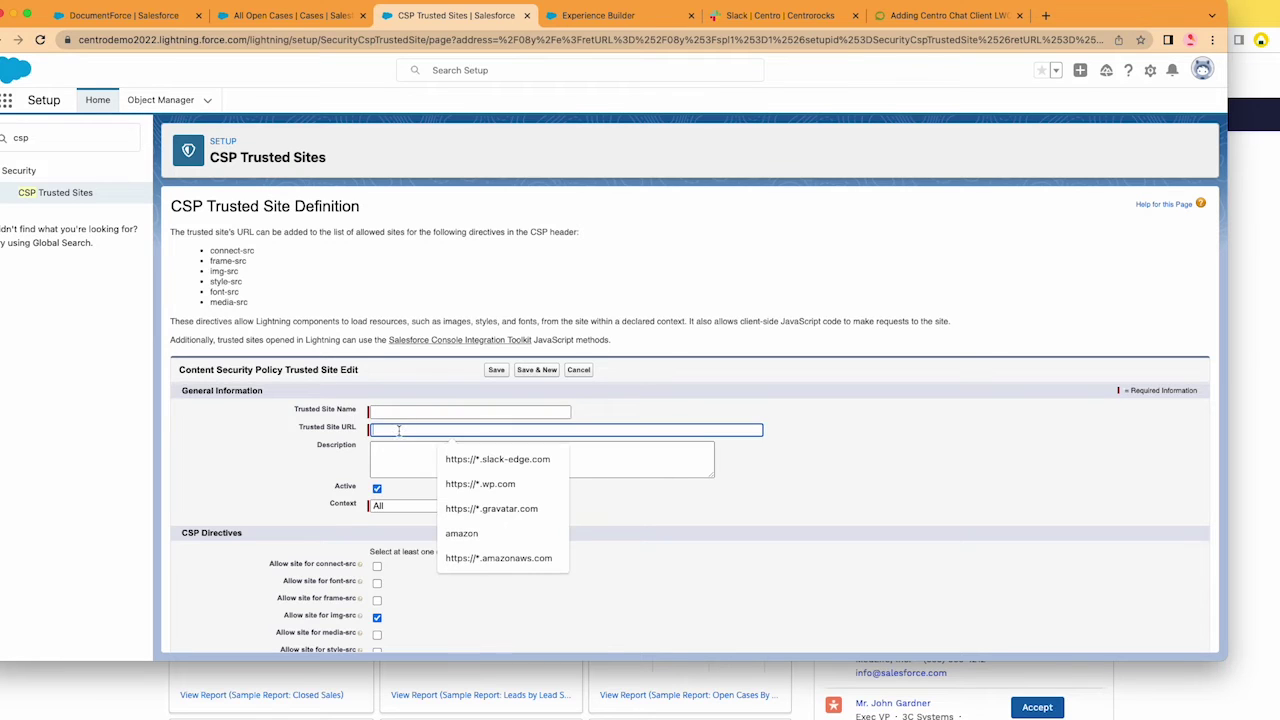
click(959, 18)
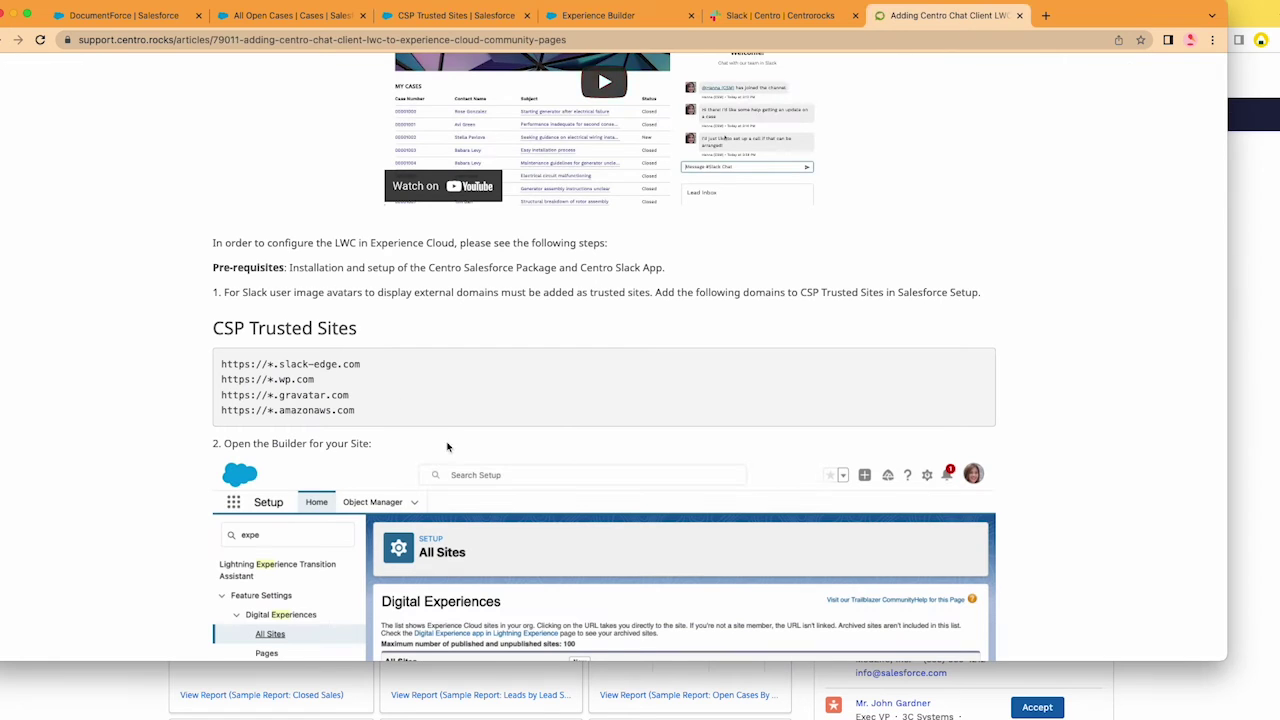
click(455, 18)
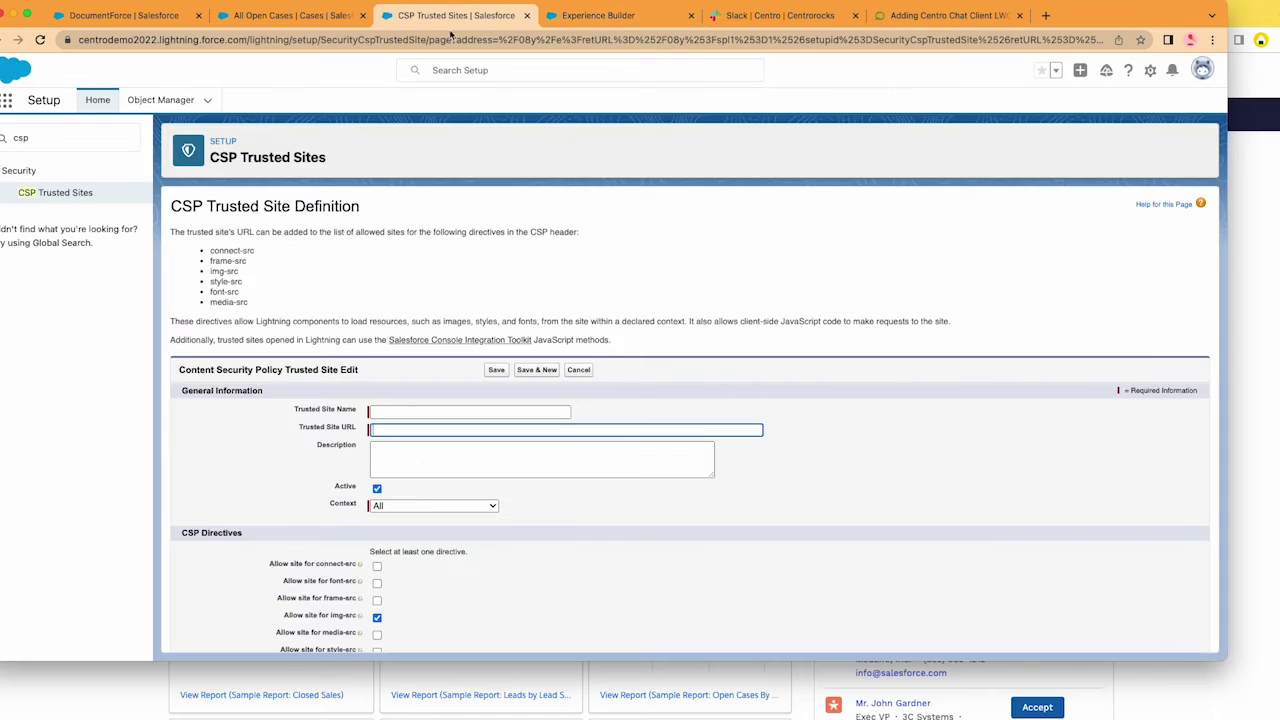
scroll(363, 599, down, 1)
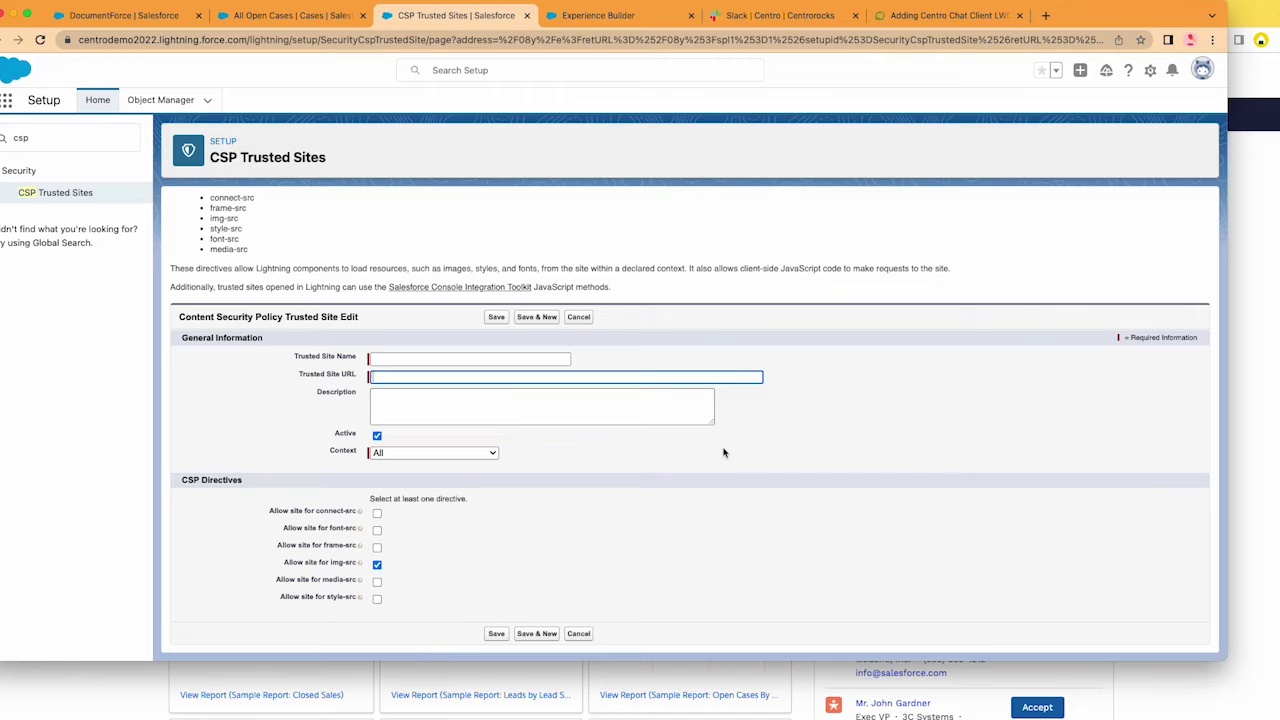
click(579, 317)
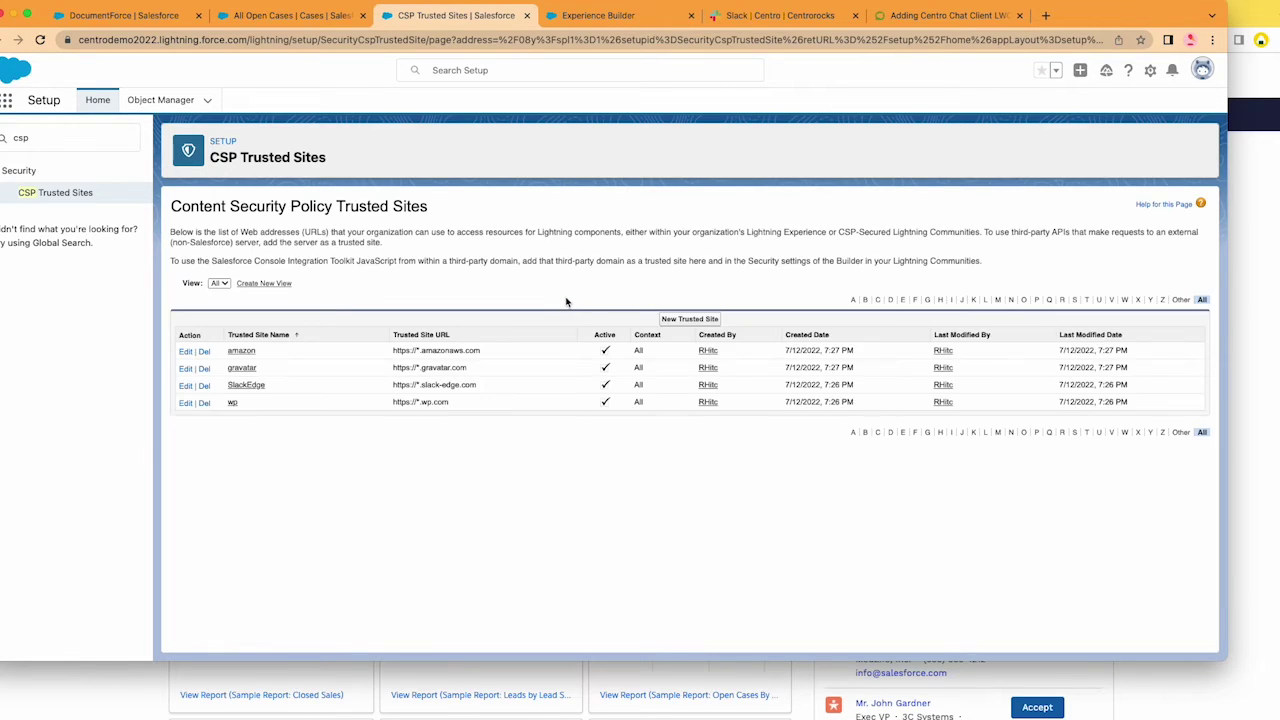
Step: Place the Centro Single Conversation component above the home page banner image and select its Static Channel ID field
click(579, 20)
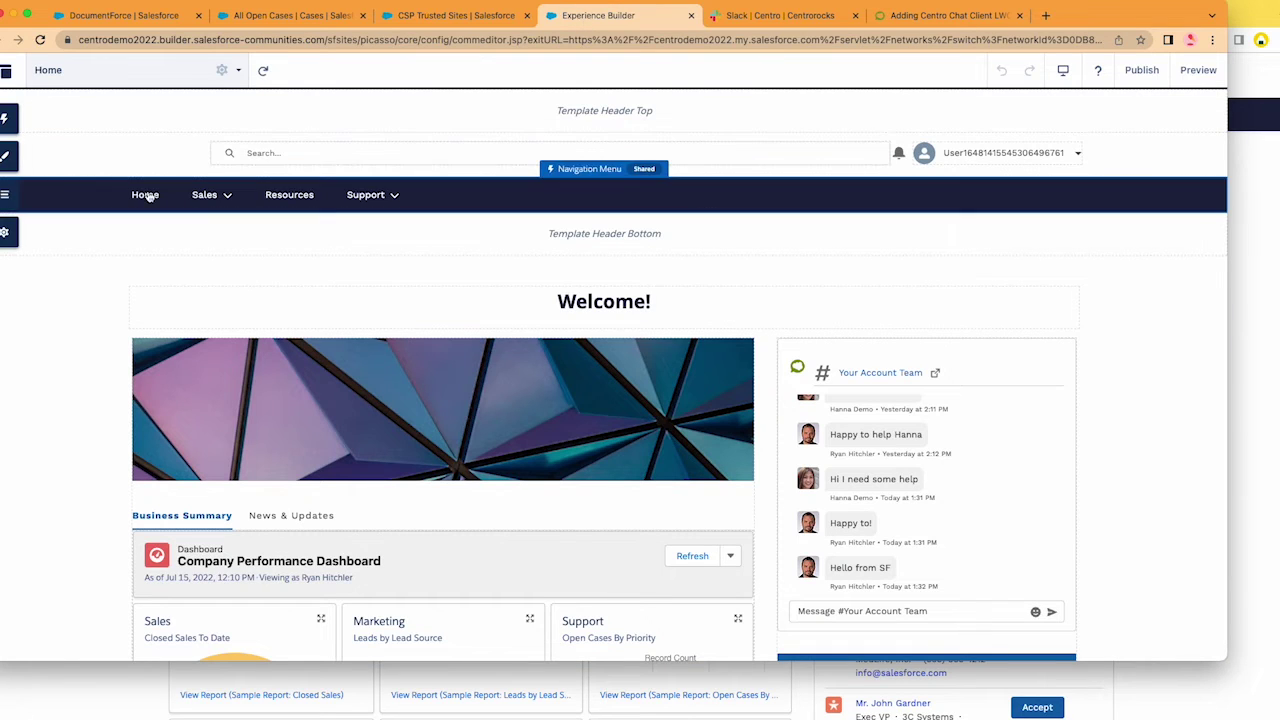
click(5, 122)
scroll(190, 460, down, 5)
scroll(192, 479, down, 10)
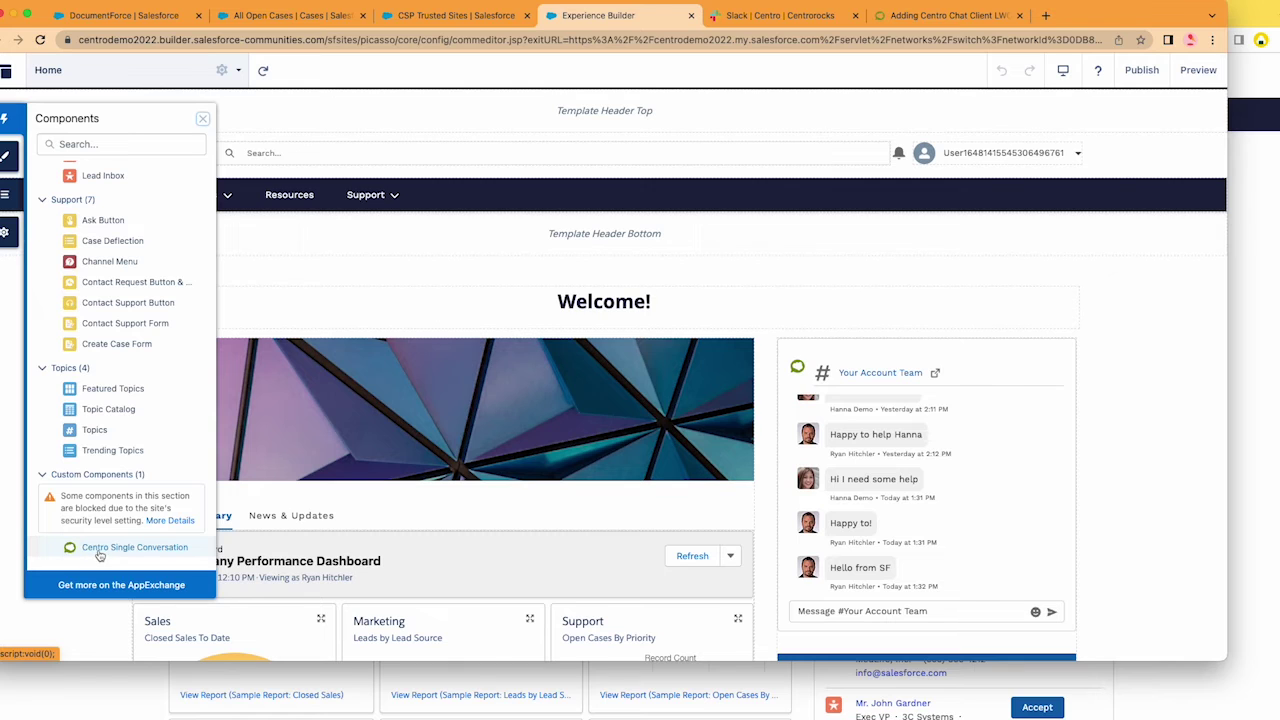
drag(100, 555, 590, 345)
click(203, 118)
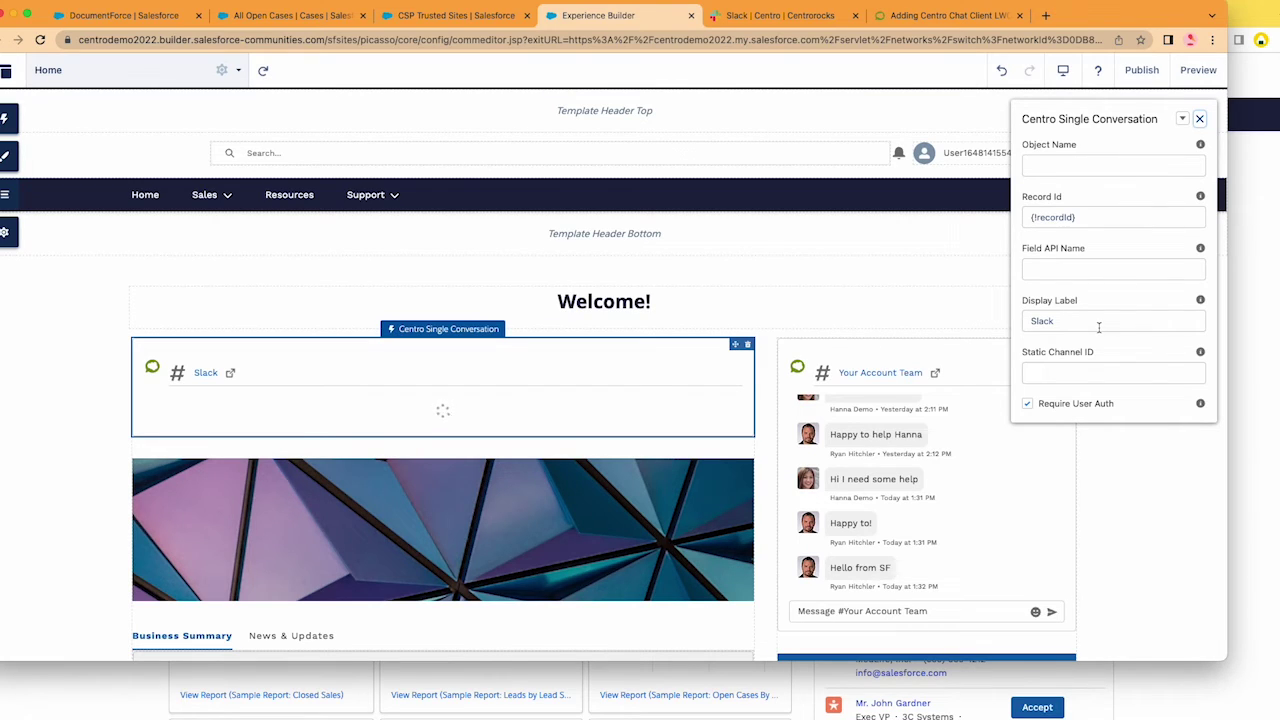
click(1075, 376)
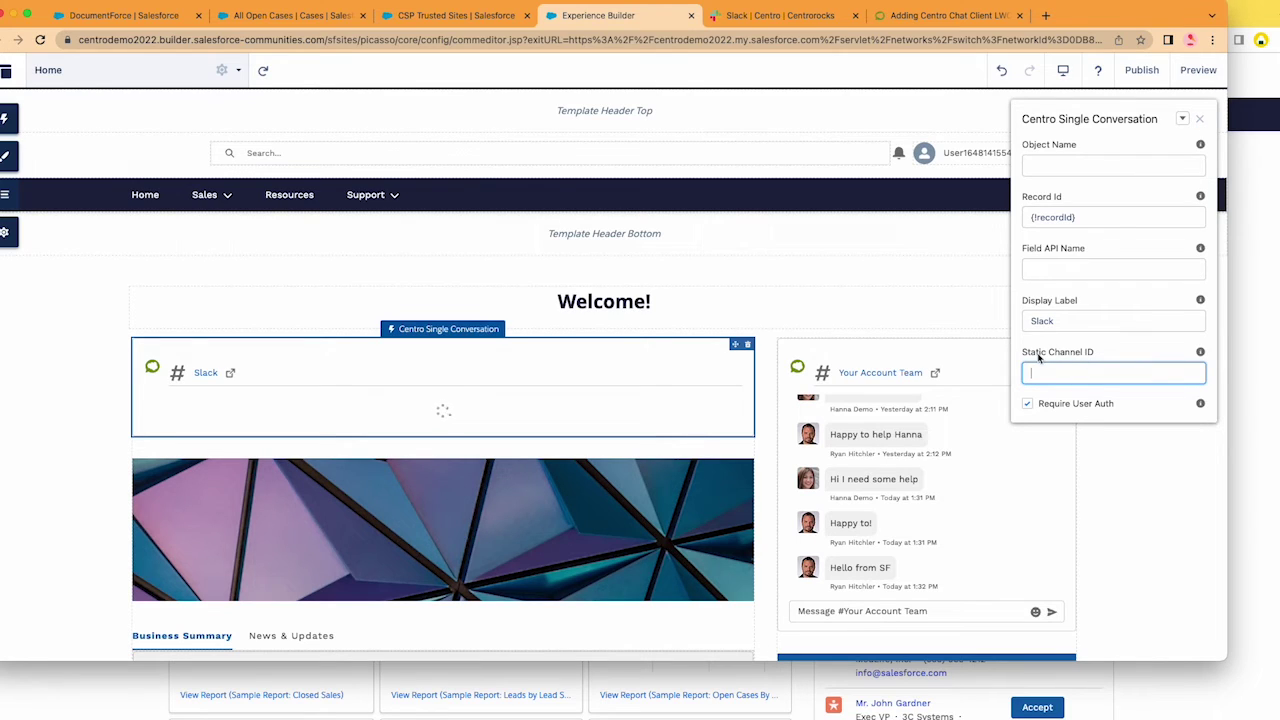
Step: Copy the Channel ID C03NV7TPGGP from the #ext_documentforce channel details in Slack
click(771, 16)
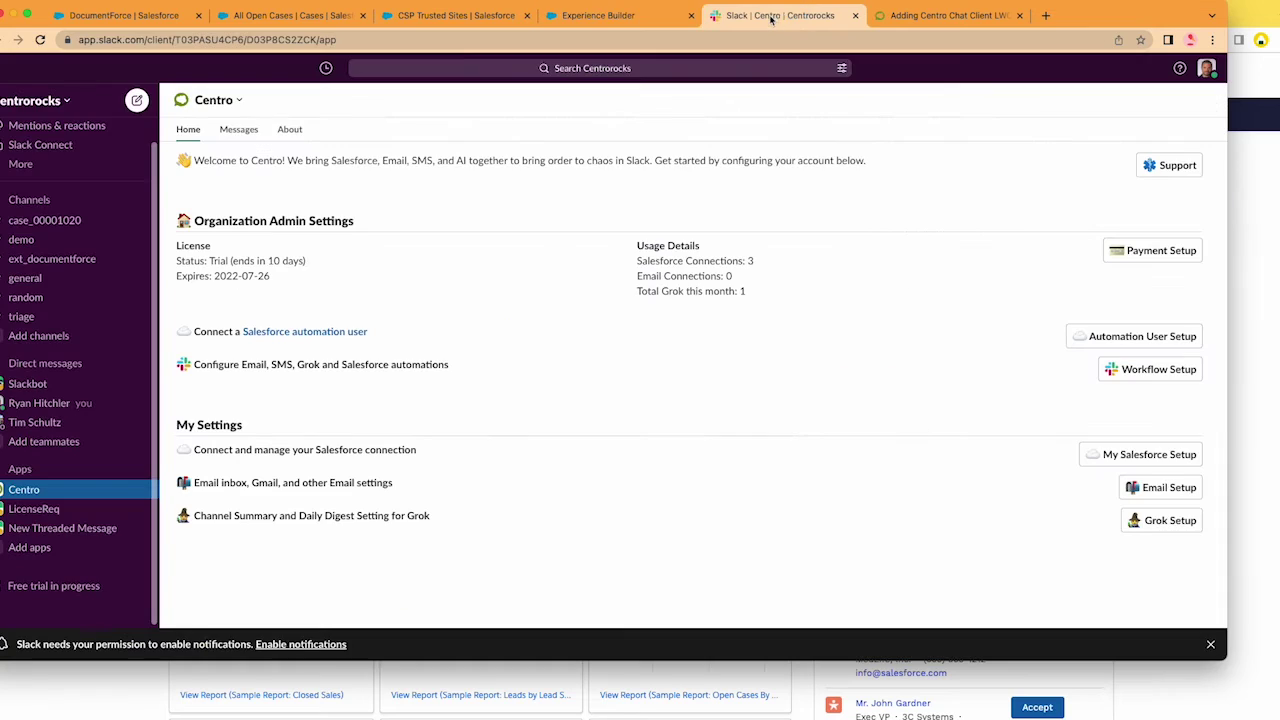
click(46, 261)
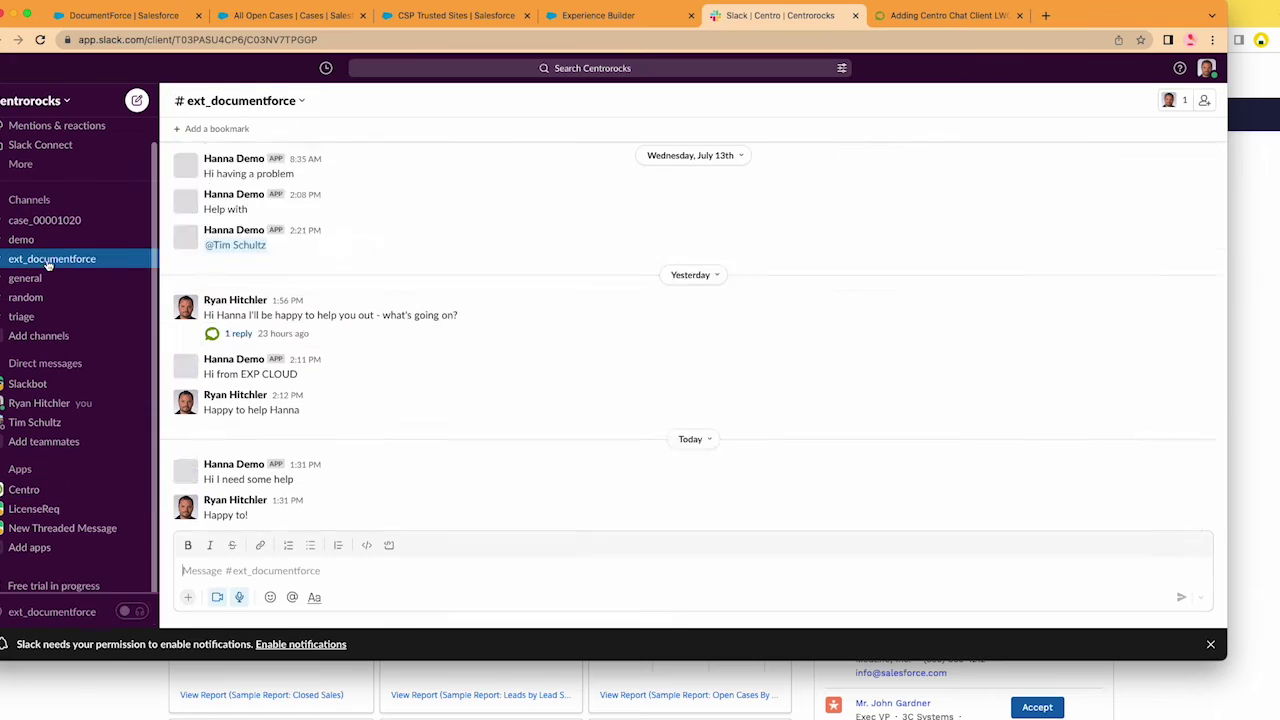
click(302, 104)
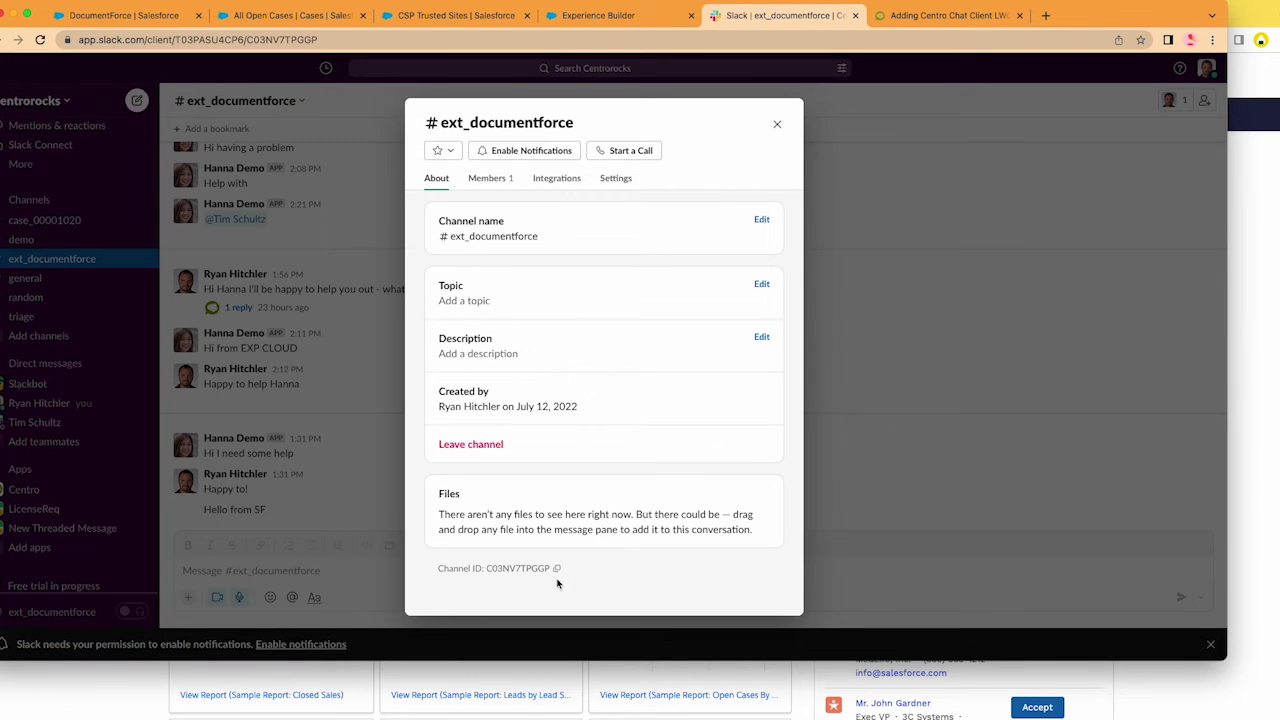
click(916, 17)
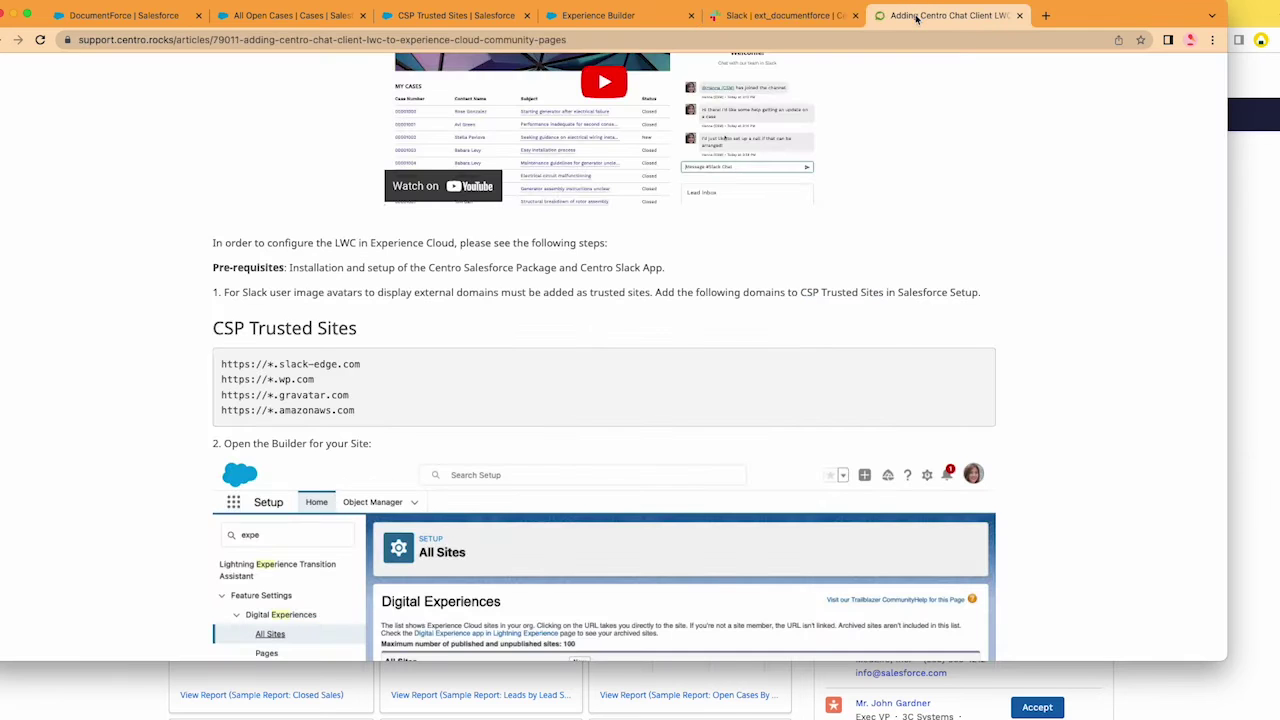
click(785, 15)
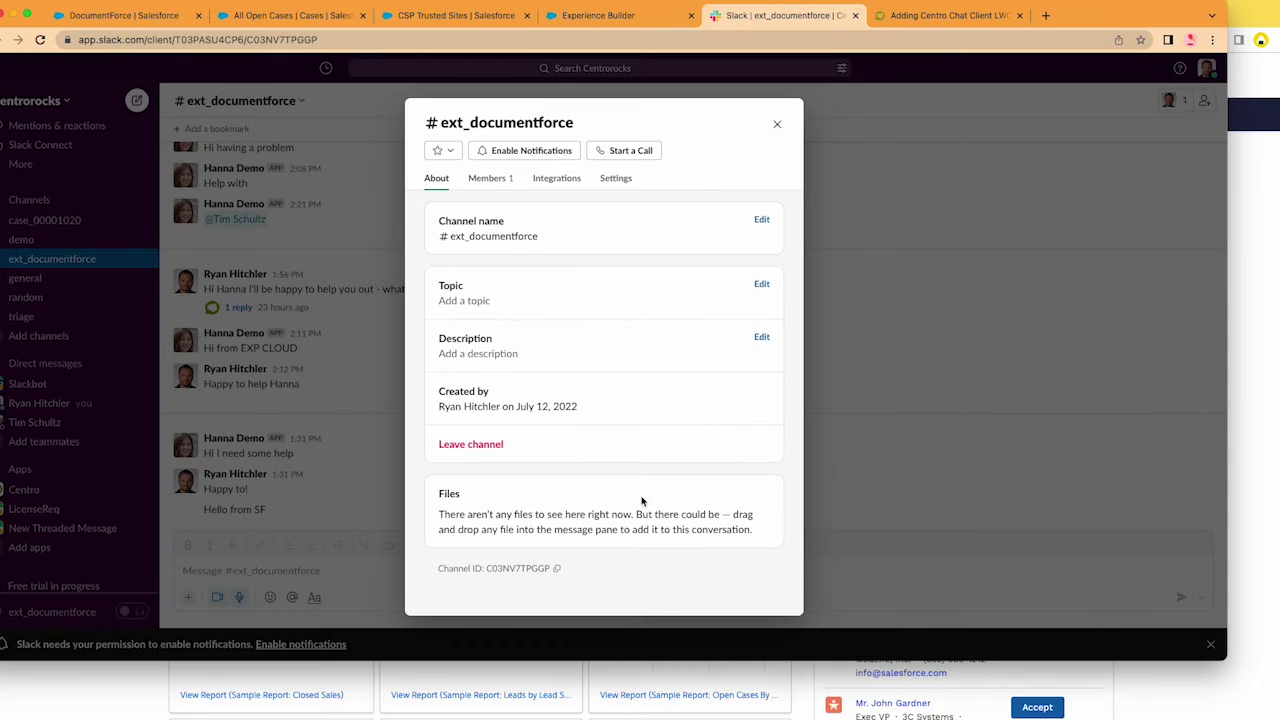
click(556, 570)
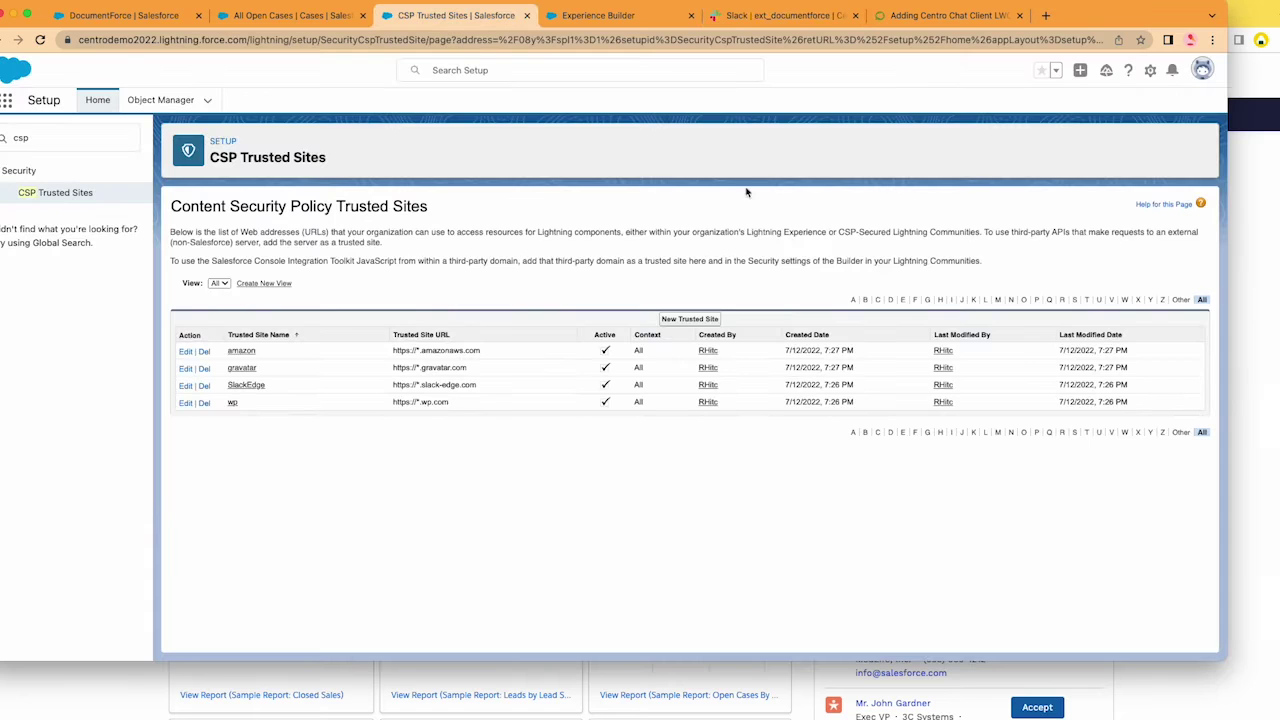
Step: Paste C03NV7TPGGP as Static Channel ID, relabel the component 'Your cohort', and uncheck Require User Auth
click(600, 16)
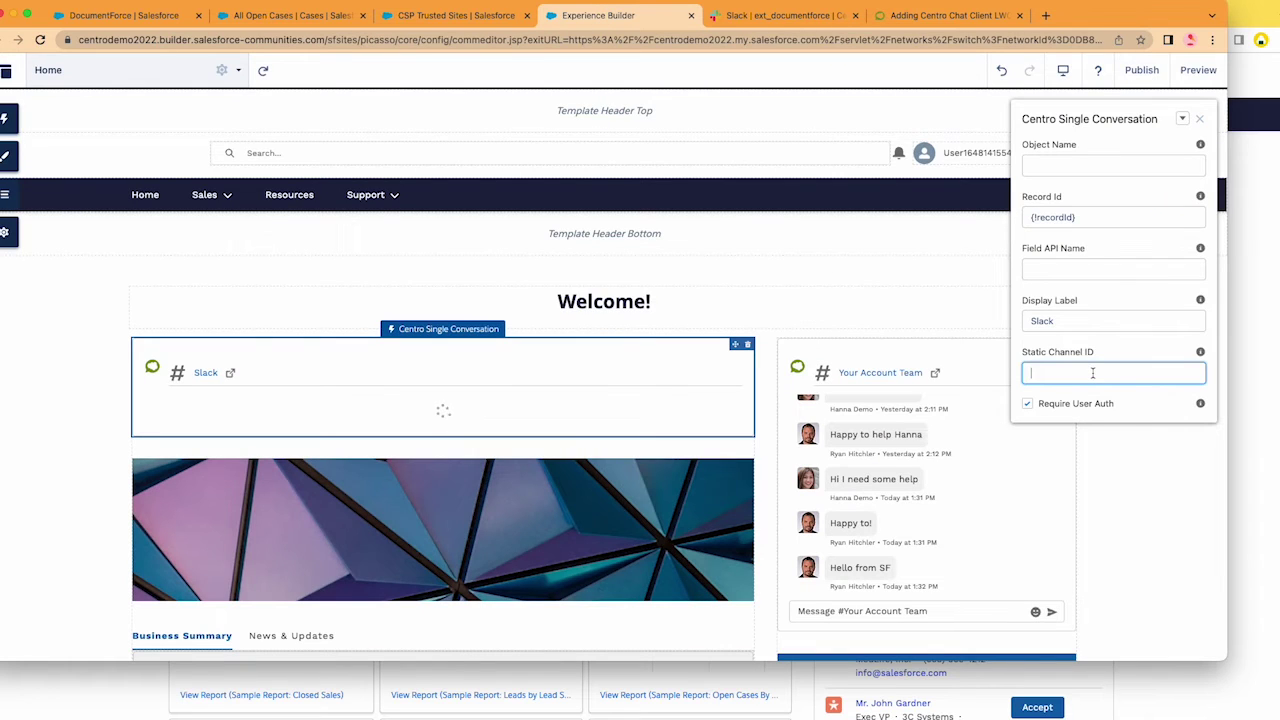
text(C03NV7TPGGP)
double_click(1067, 321)
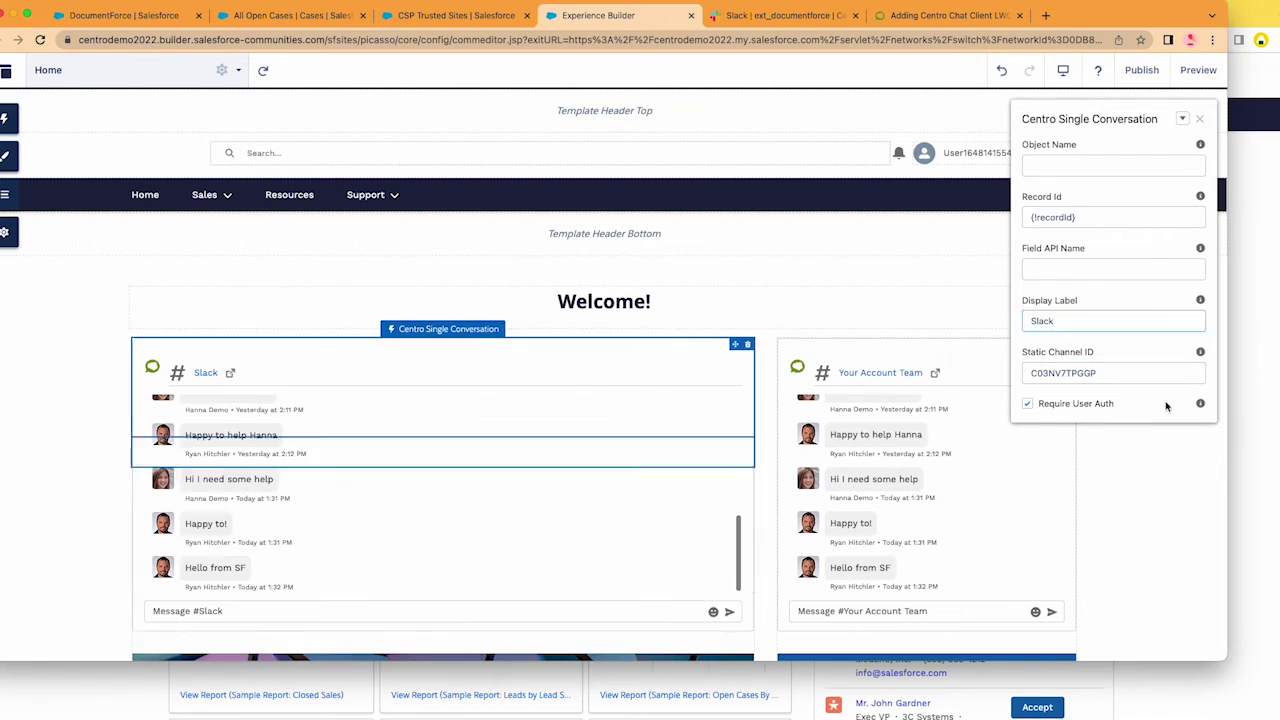
double_click(1070, 319)
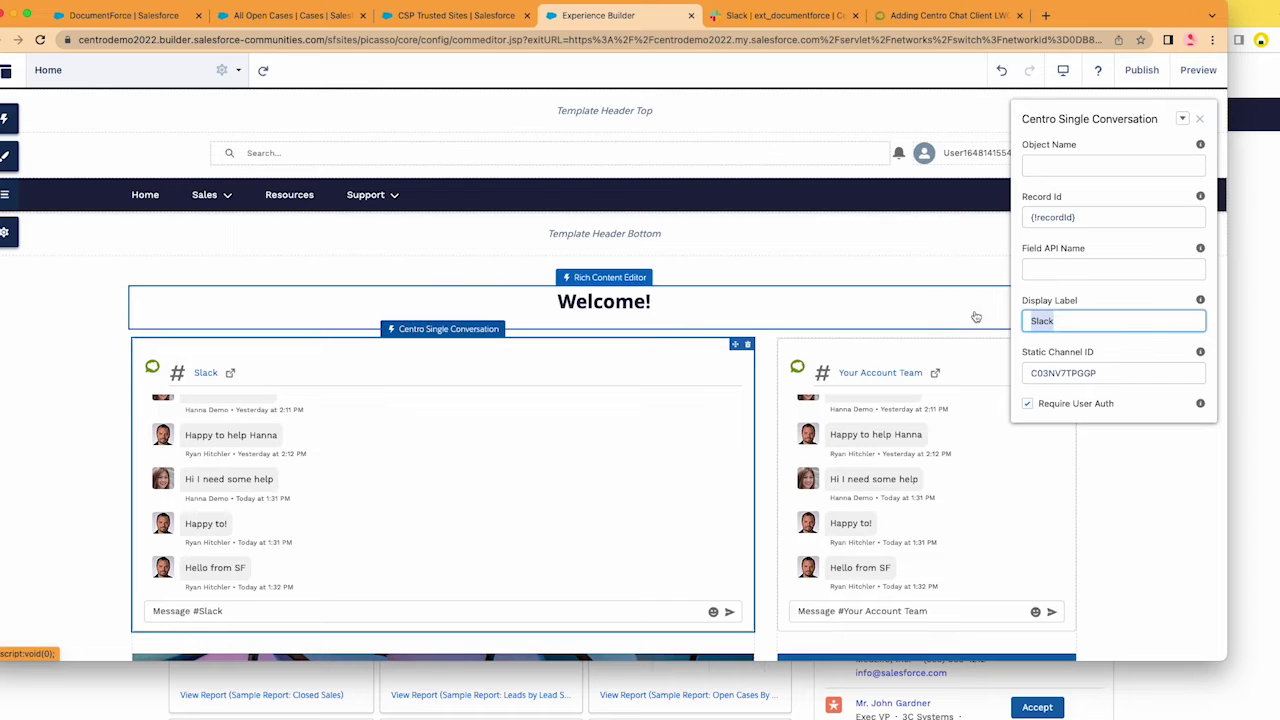
text(Your cohort)
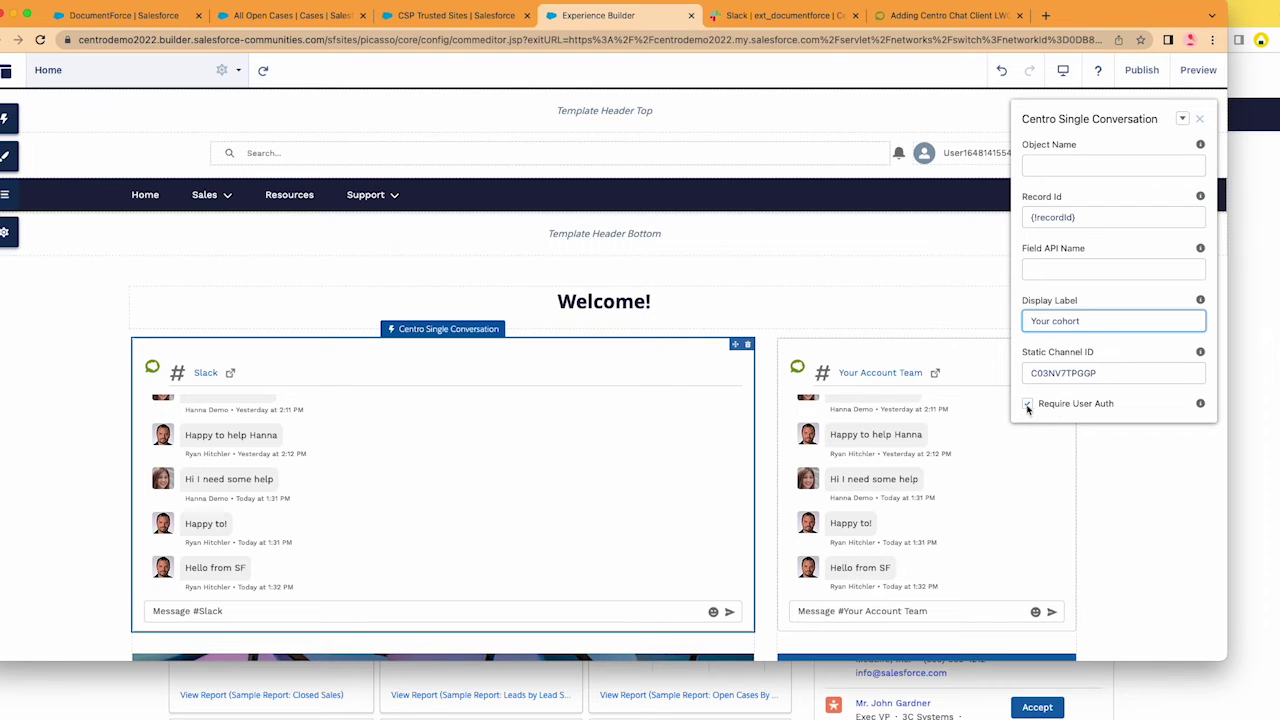
click(1028, 406)
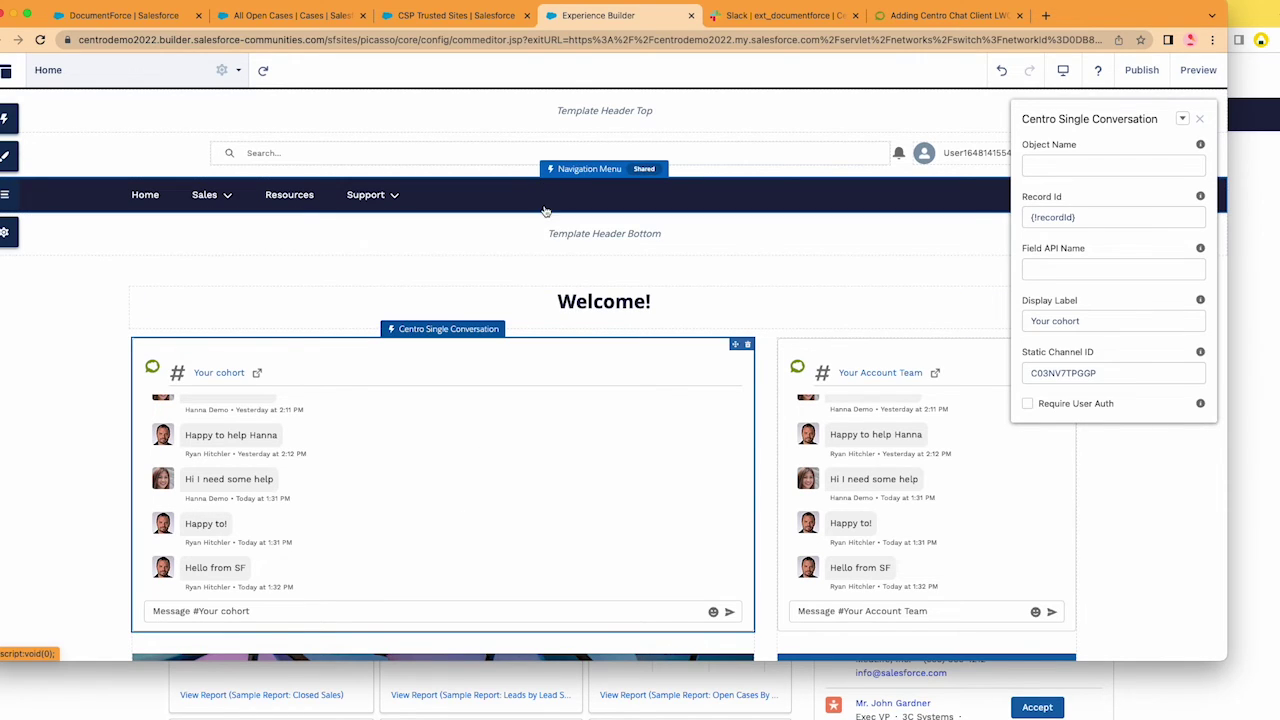
Step: Open the Case Detail page under Case and scroll to its Slack-labelled conversation component
click(104, 78)
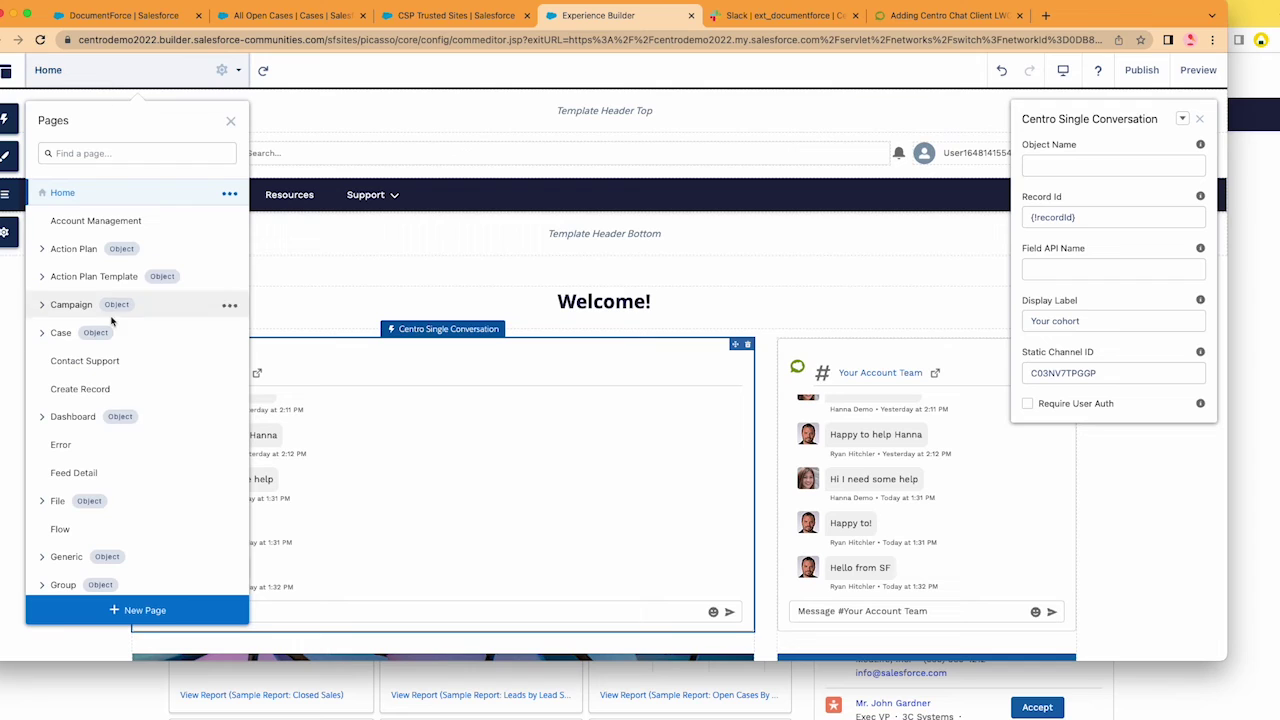
click(42, 334)
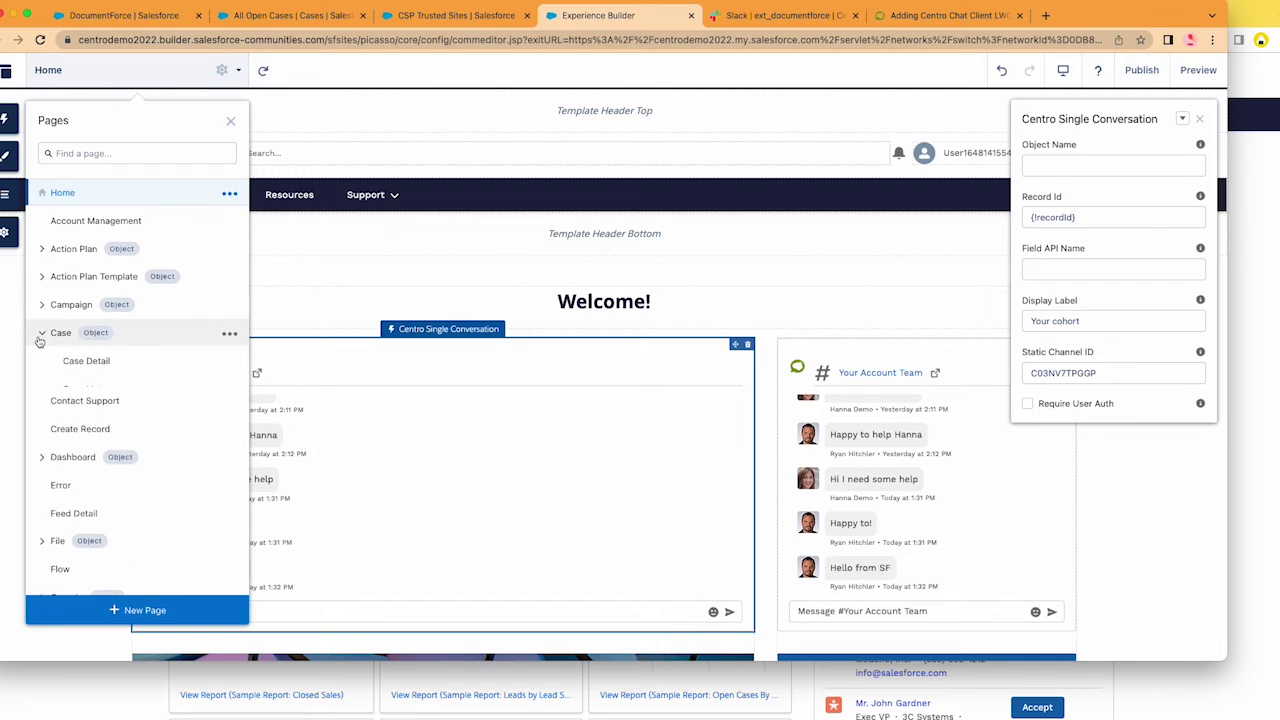
click(86, 361)
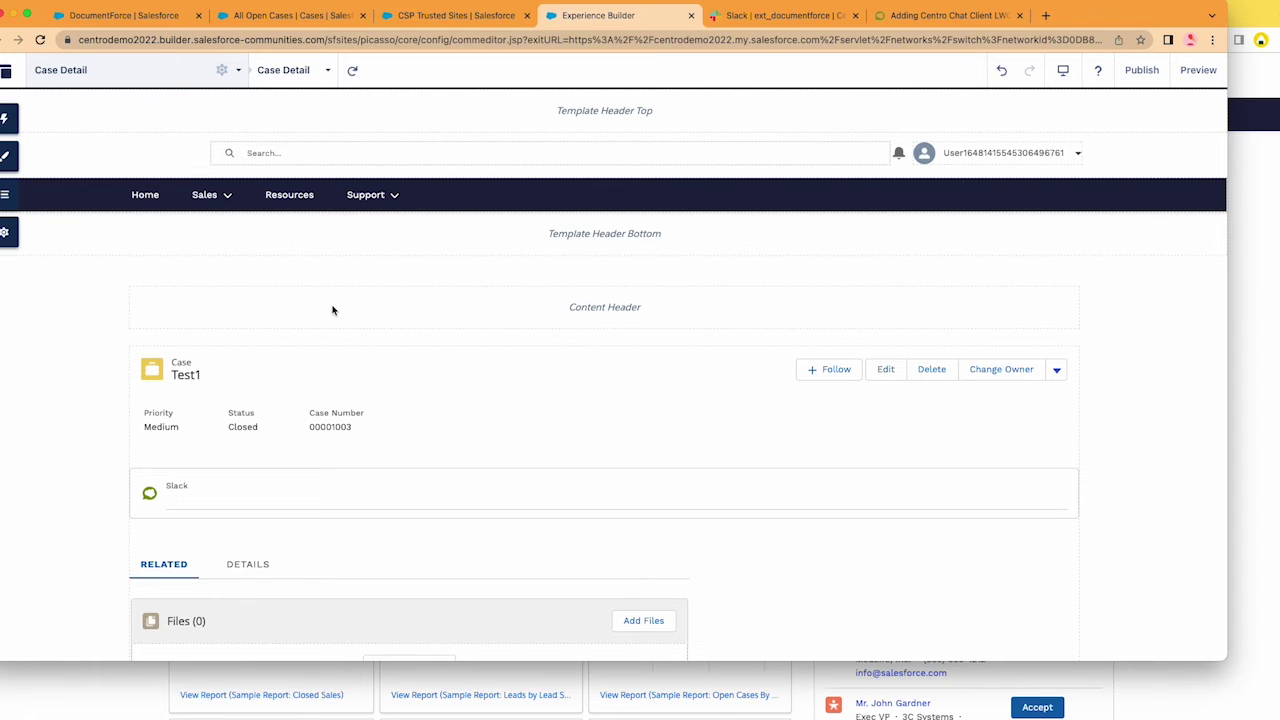
scroll(350, 390, down, 2)
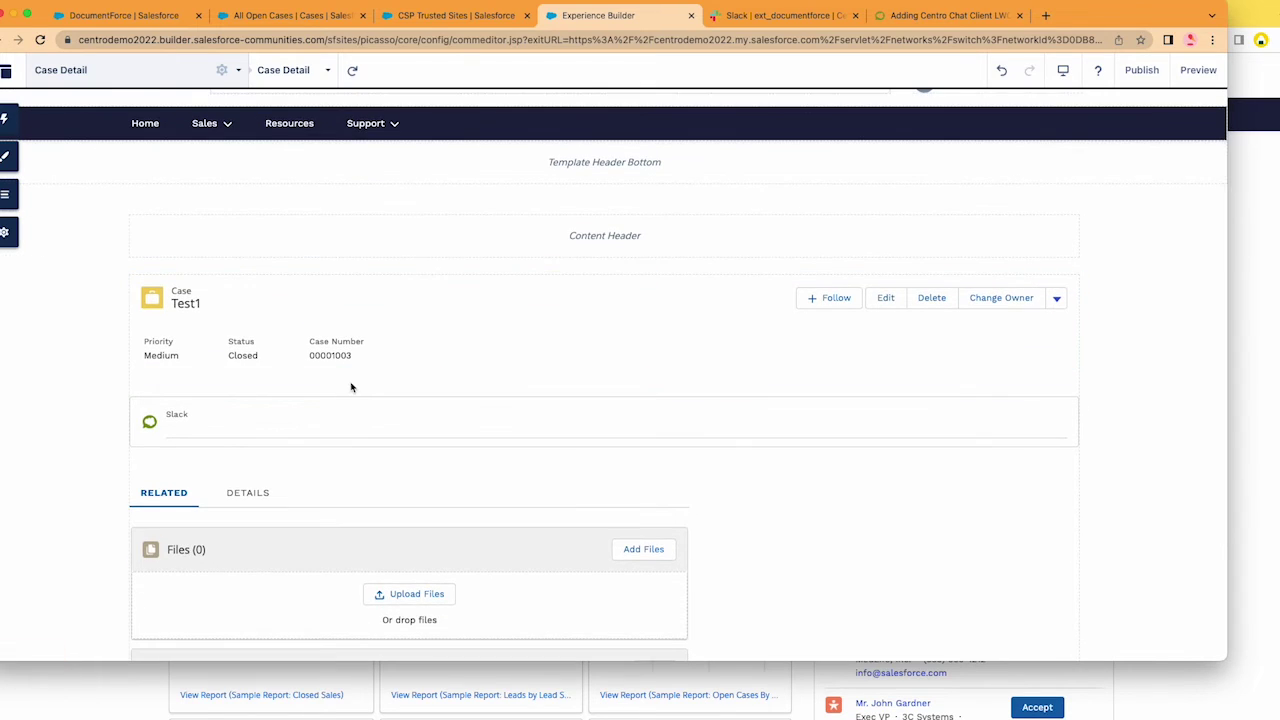
scroll(351, 383, down, 1)
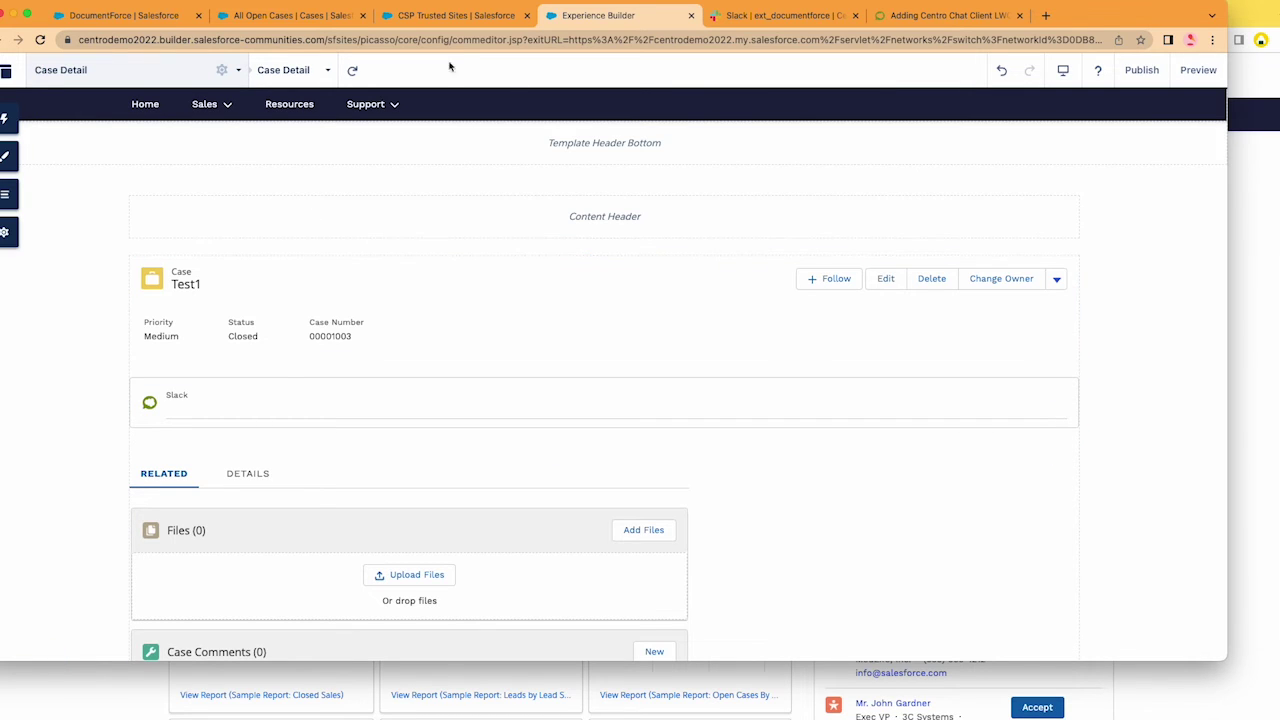
Step: Open the 'Help logging in' case from All Open Cases and scroll through its details
click(294, 18)
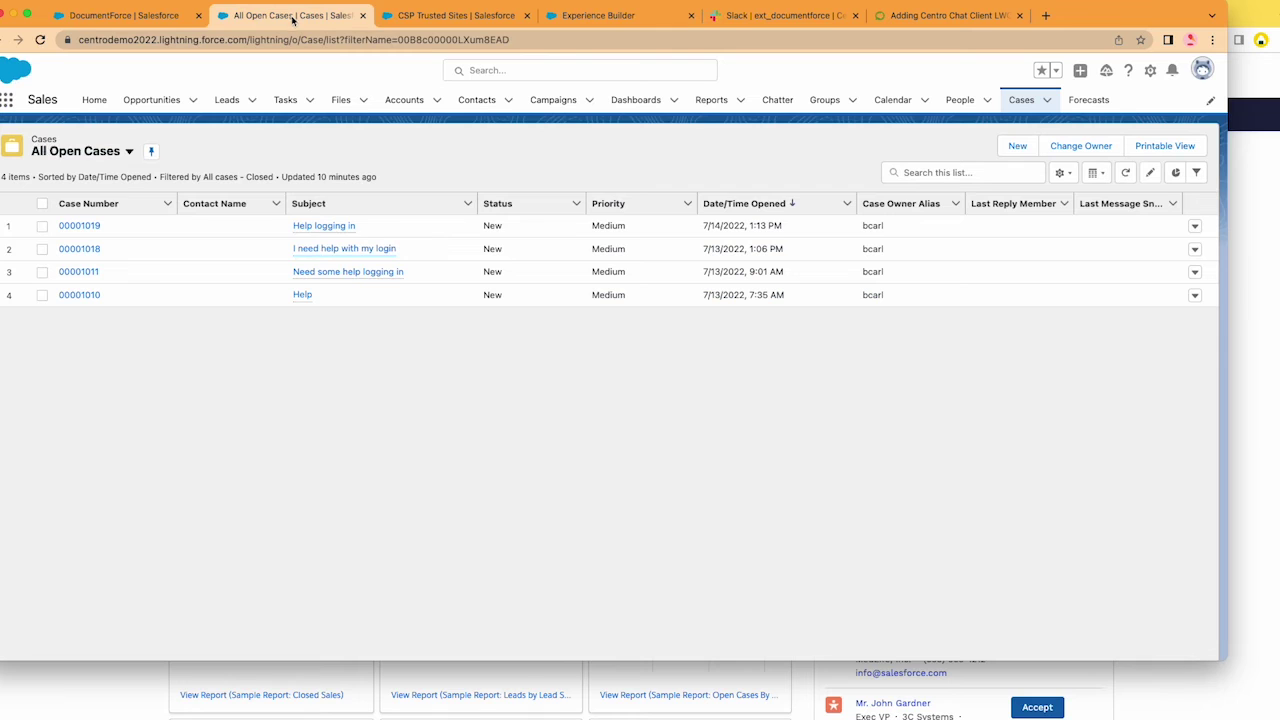
click(80, 226)
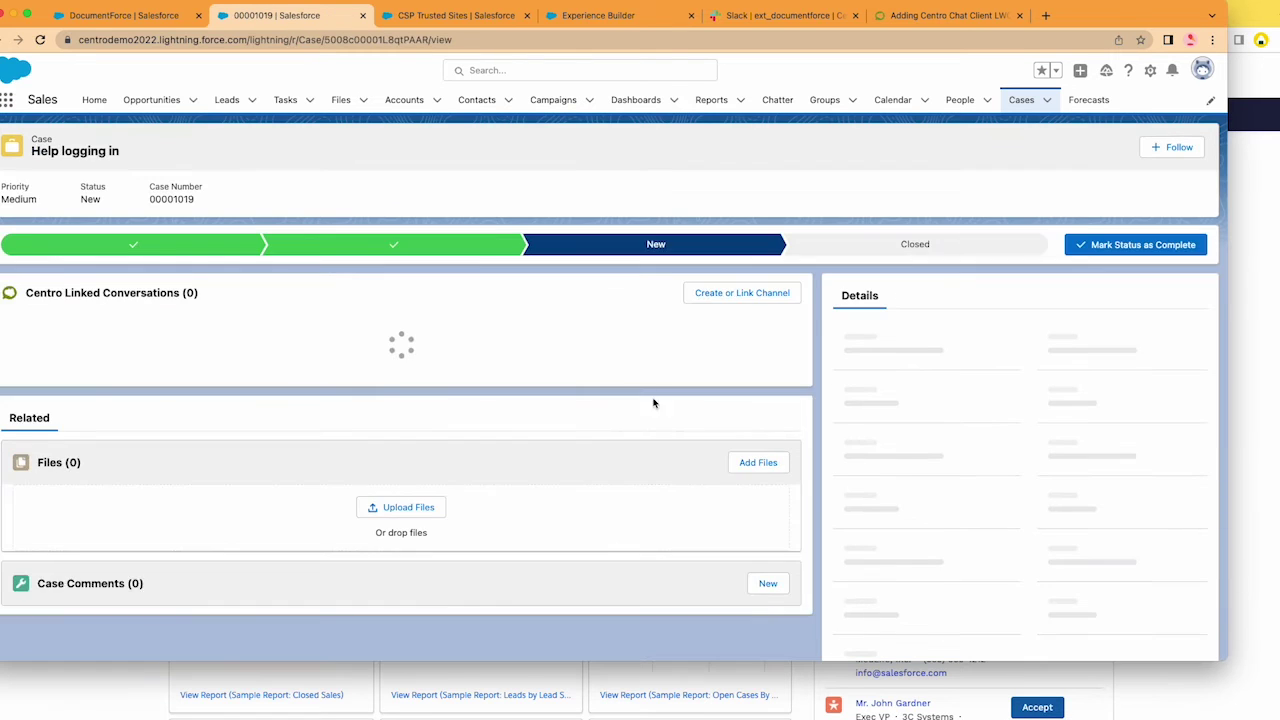
scroll(955, 382, down, 1)
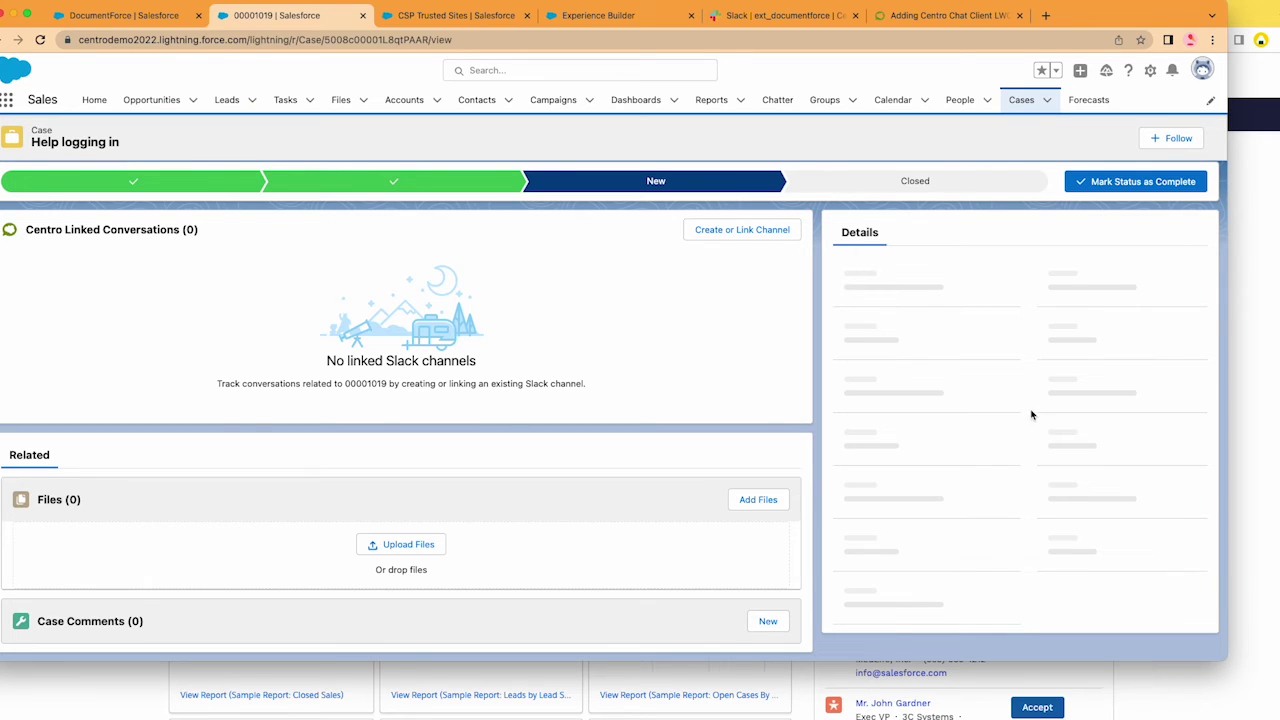
scroll(1000, 400, down, 1)
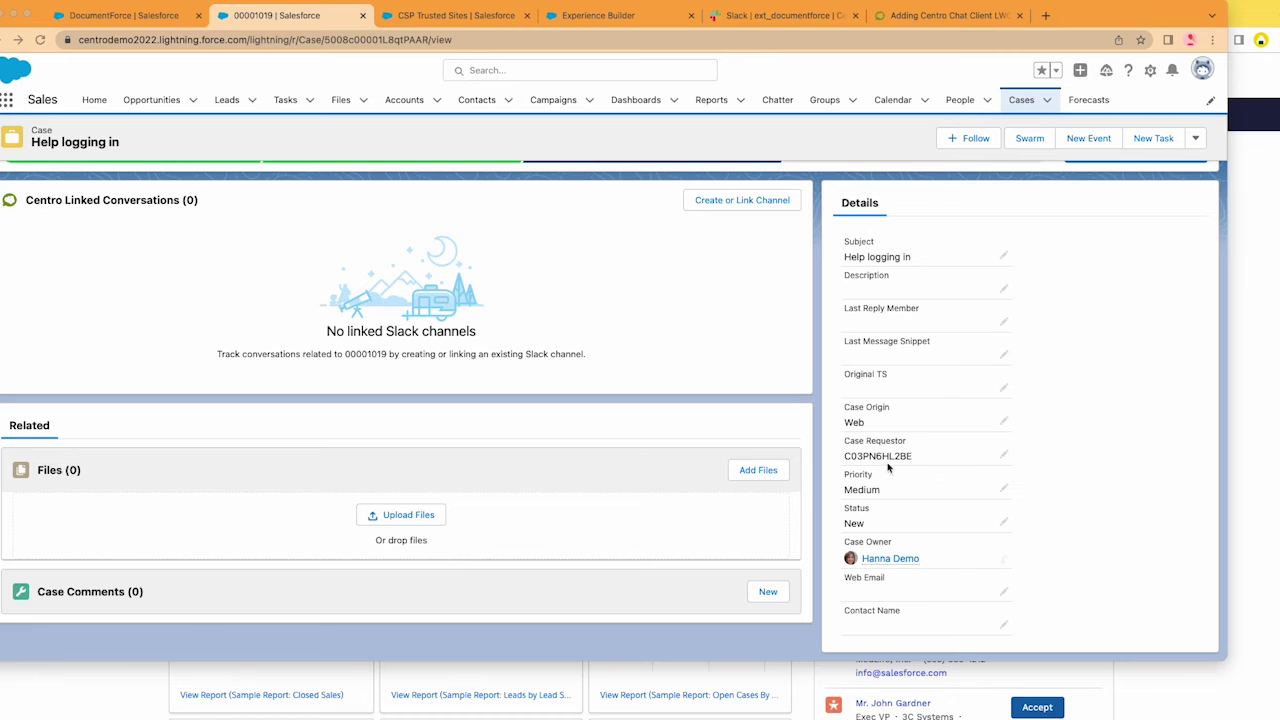
Step: Back in Experience Builder, select the Case Detail page's Centro Single Conversation component
click(454, 18)
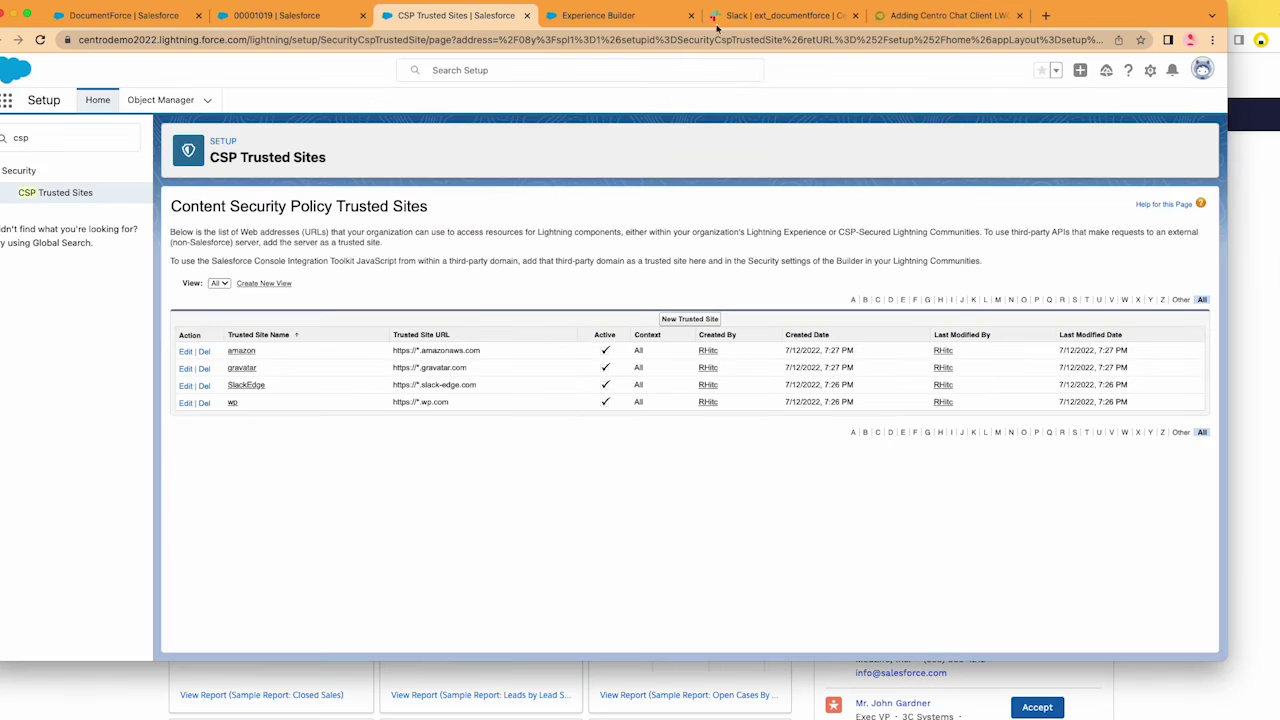
click(769, 18)
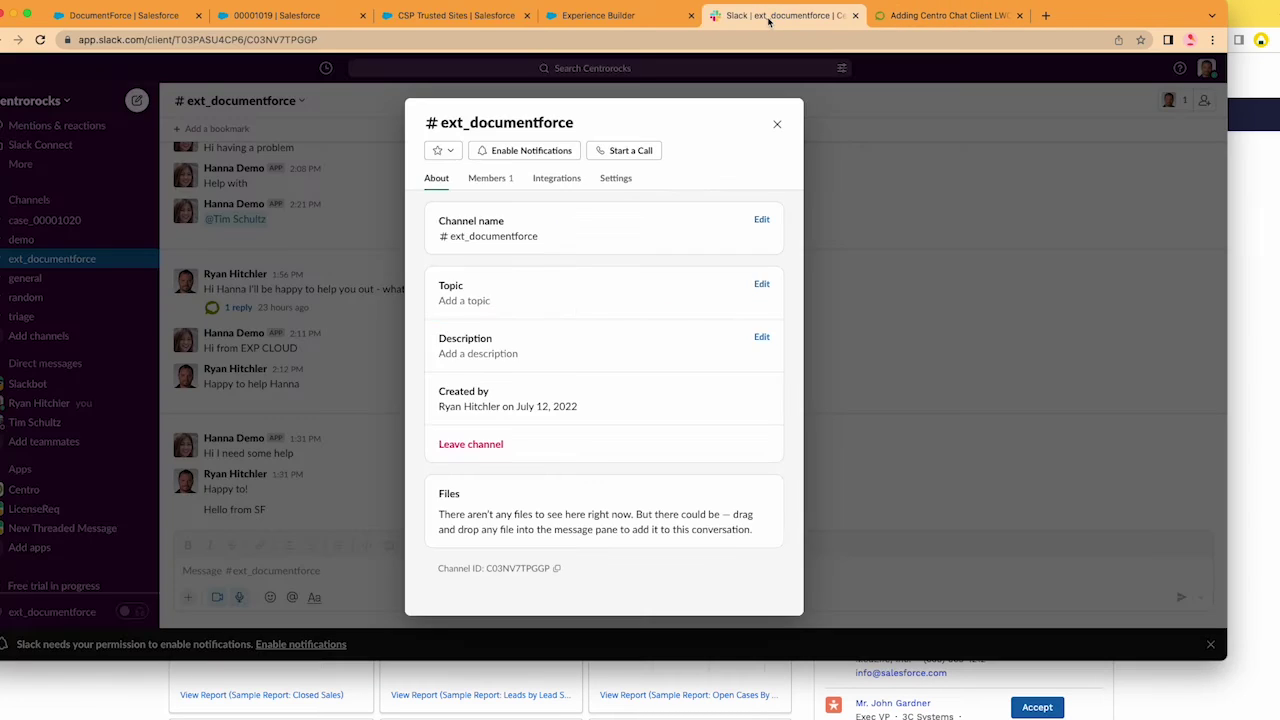
click(627, 28)
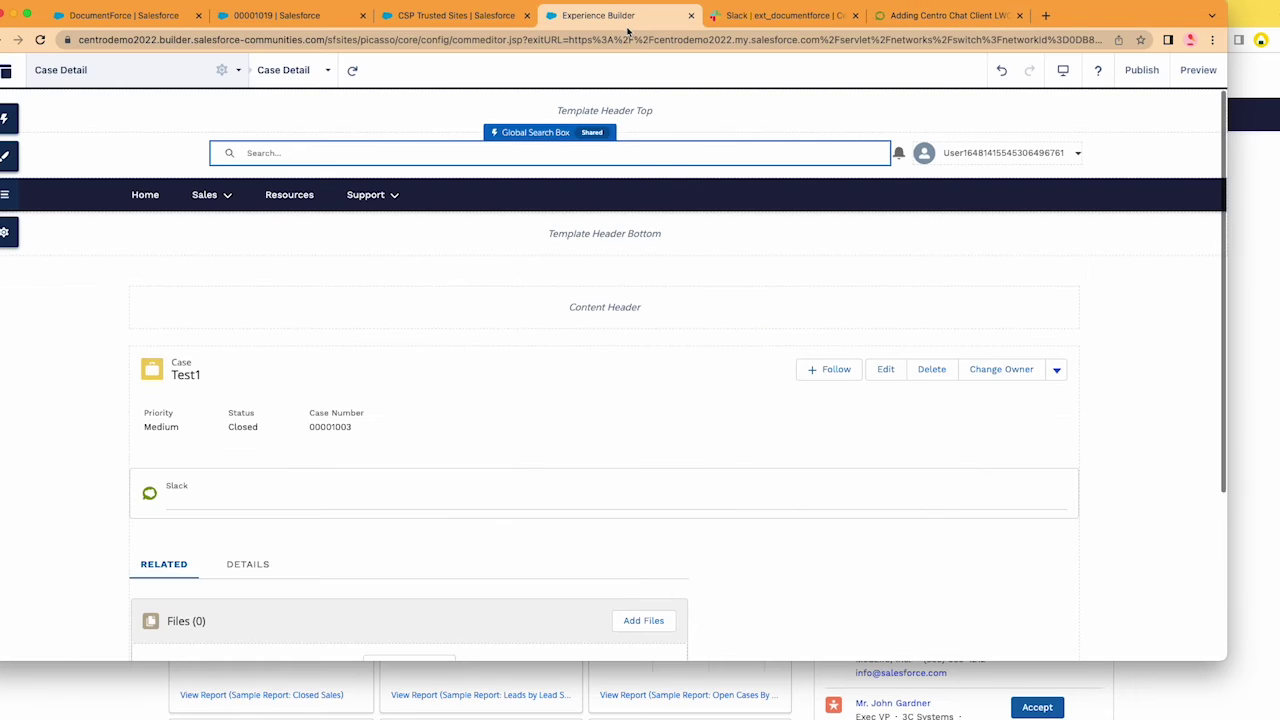
click(227, 494)
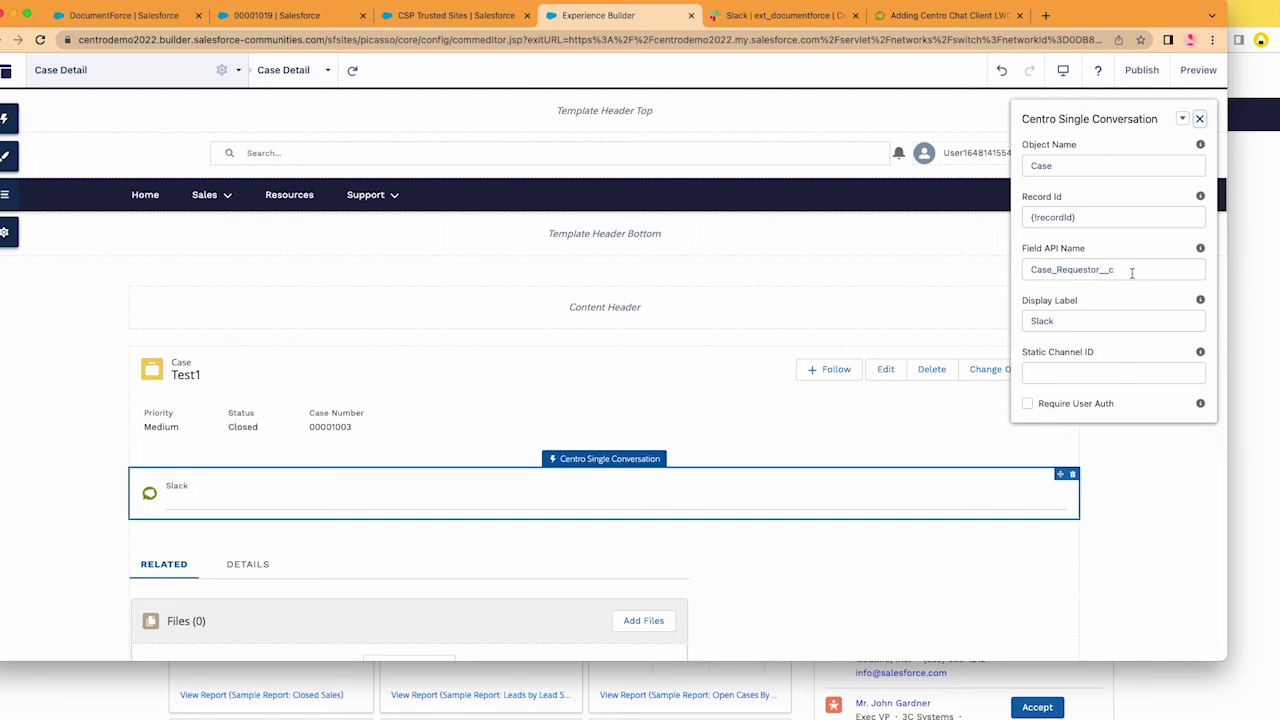
Step: Review its Field API Name Case_Requestor__c, Object Name Case and Record Id {!recordId}
drag(1133, 272, 1030, 270)
drag(1131, 270, 1006, 274)
drag(1055, 166, 1024, 166)
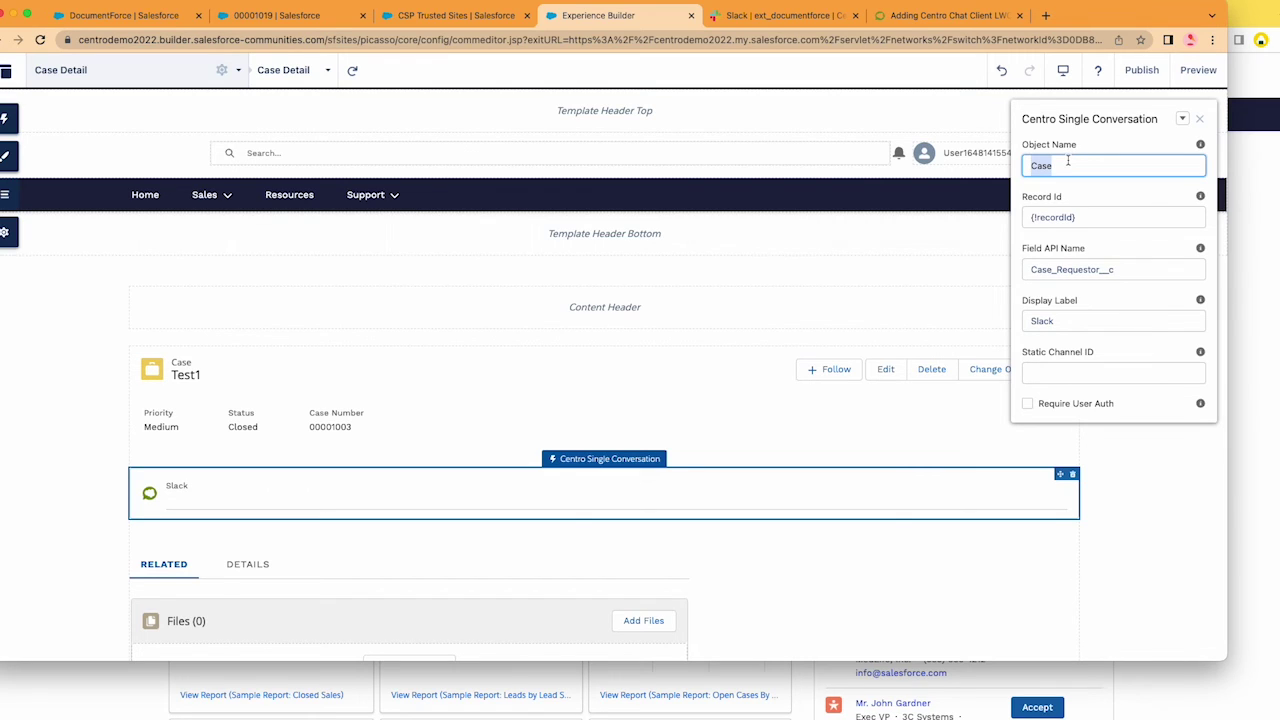
click(1104, 216)
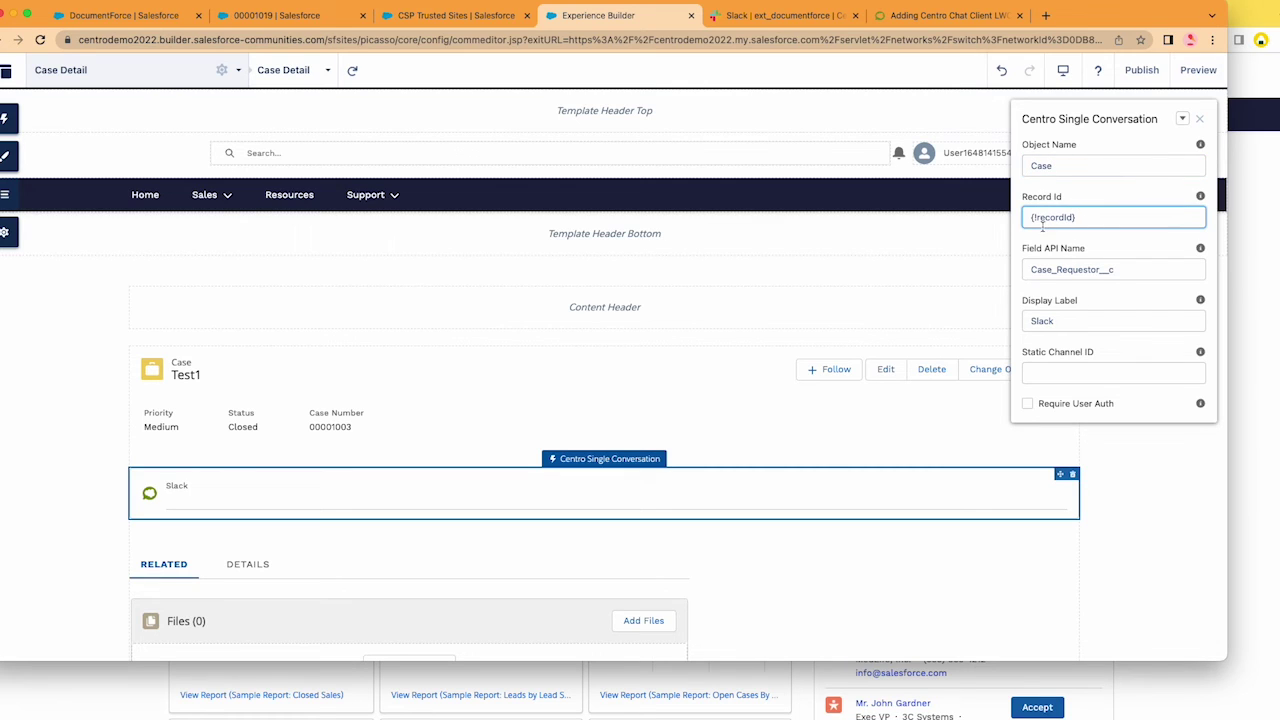
drag(1086, 216, 1023, 216)
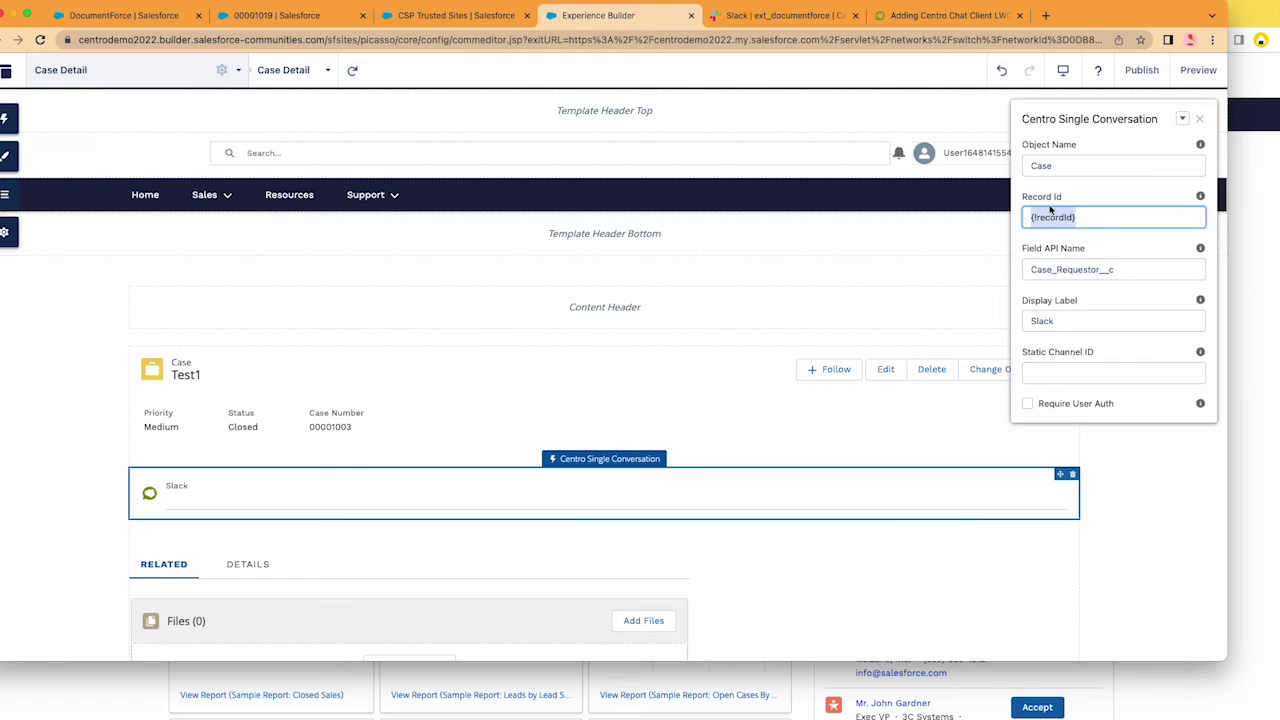
click(1072, 244)
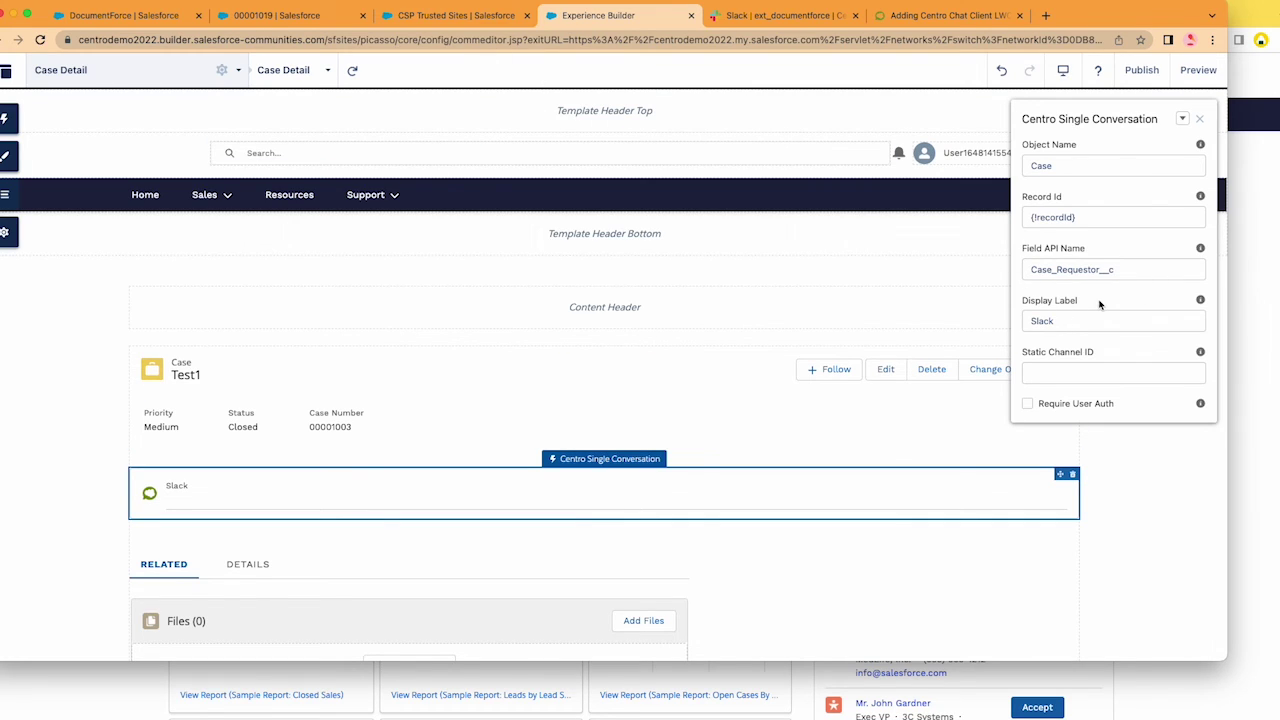
Step: In the Create Case - V9 flow, inspect the Create Case screen, then select the Set Vars assignment
click(1199, 119)
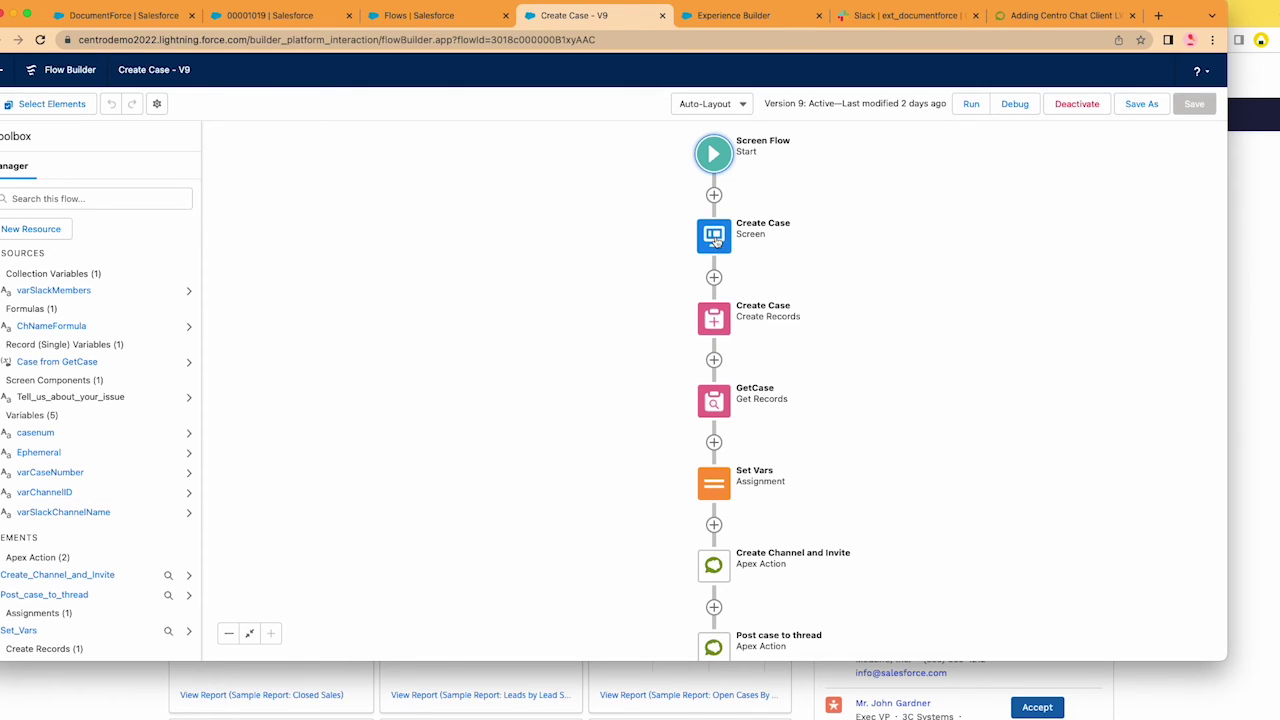
click(716, 240)
click(690, 360)
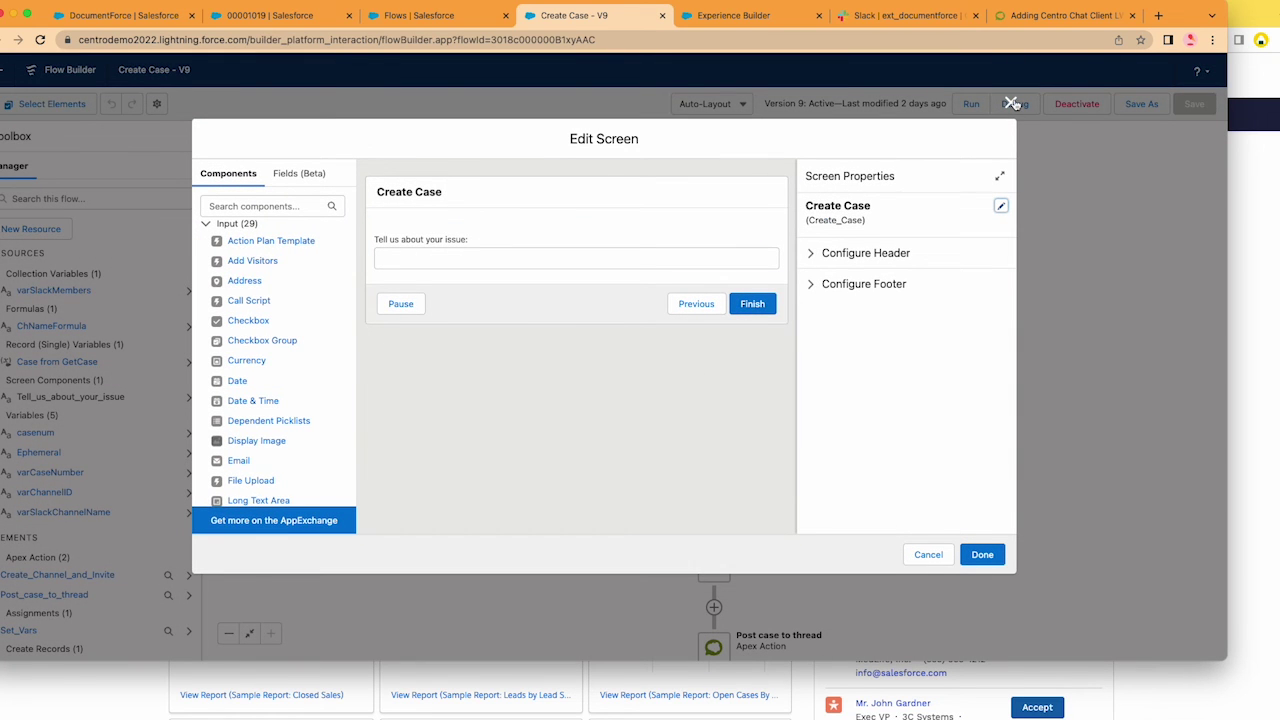
click(1011, 103)
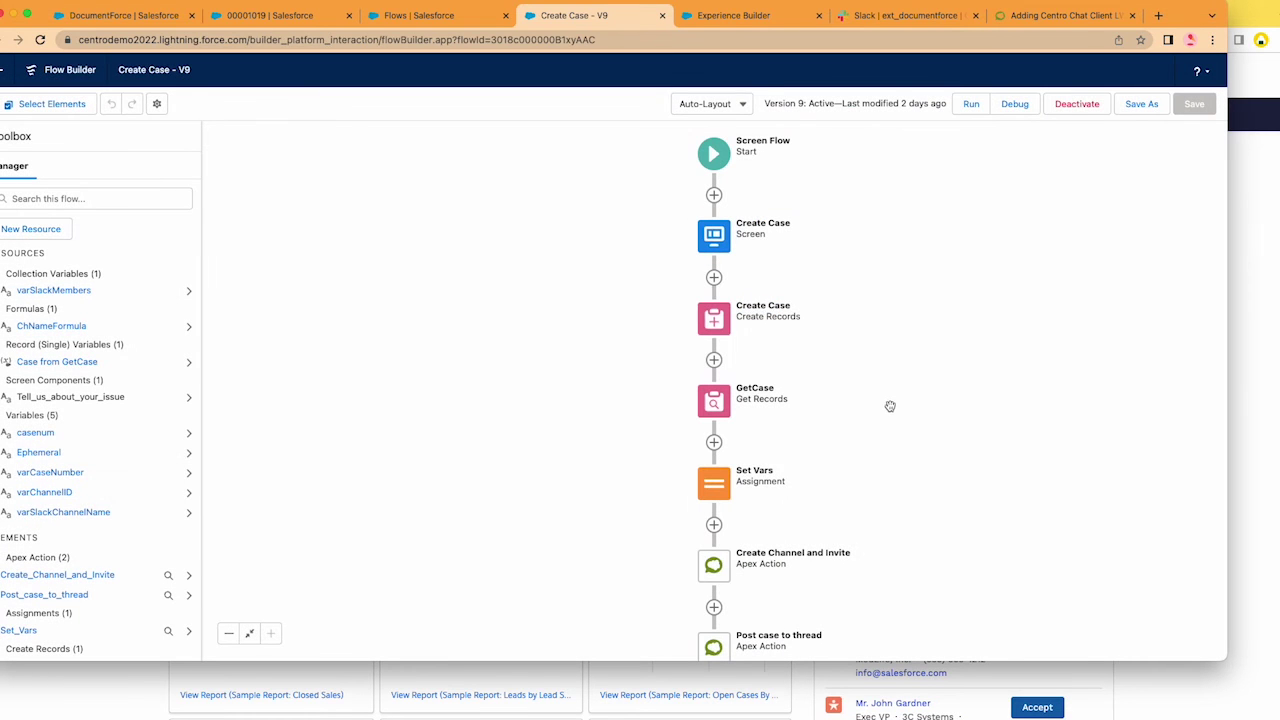
drag(883, 429, 906, 317)
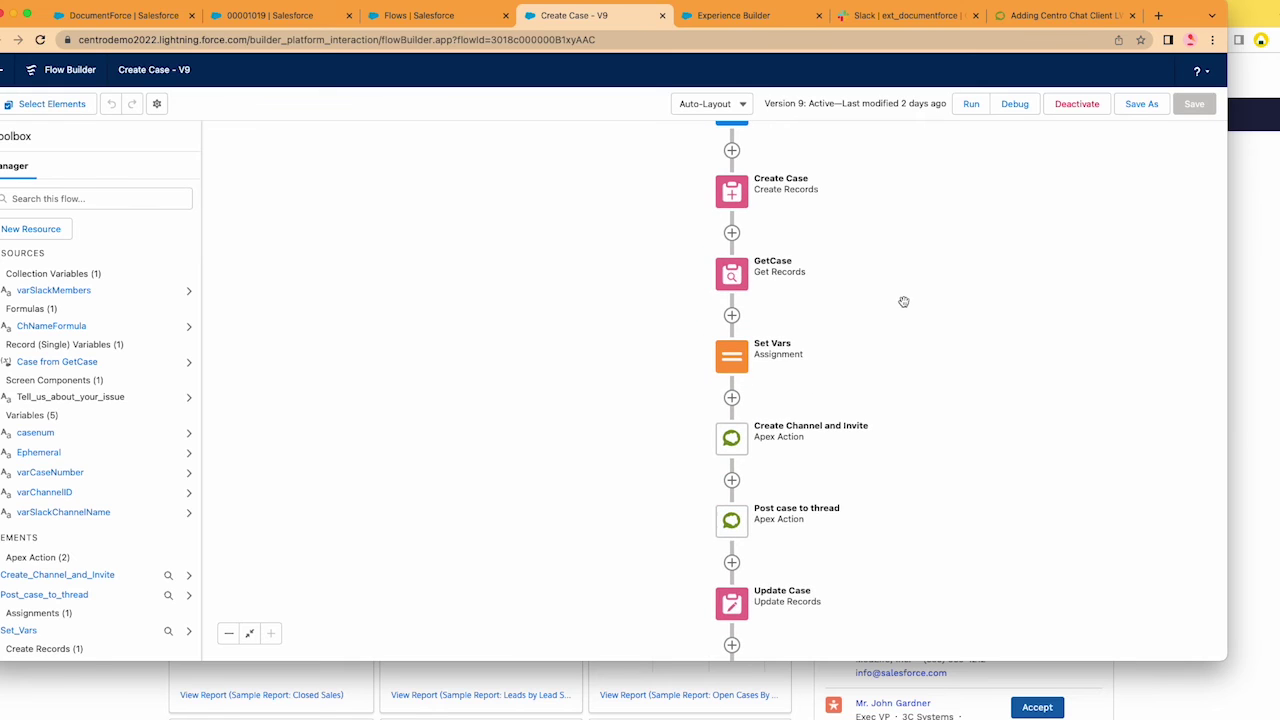
scroll(906, 317, down, 3)
click(714, 236)
click(715, 352)
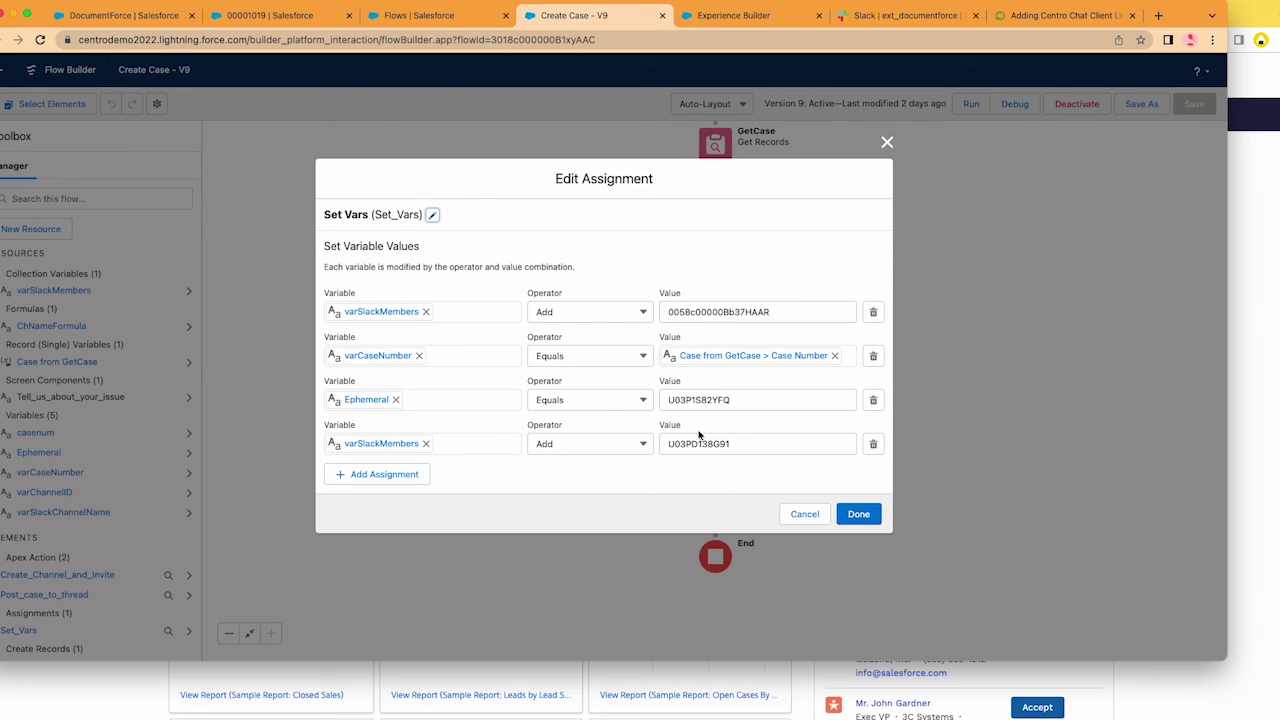
click(800, 514)
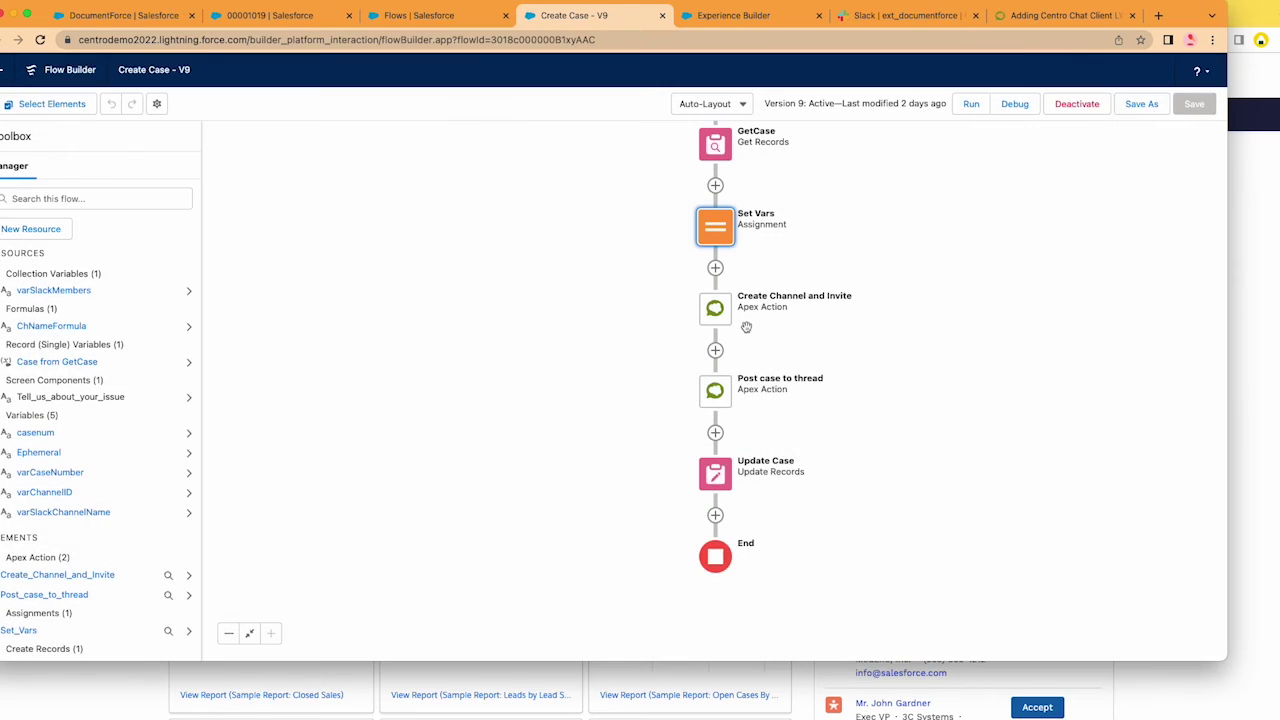
double_click(712, 305)
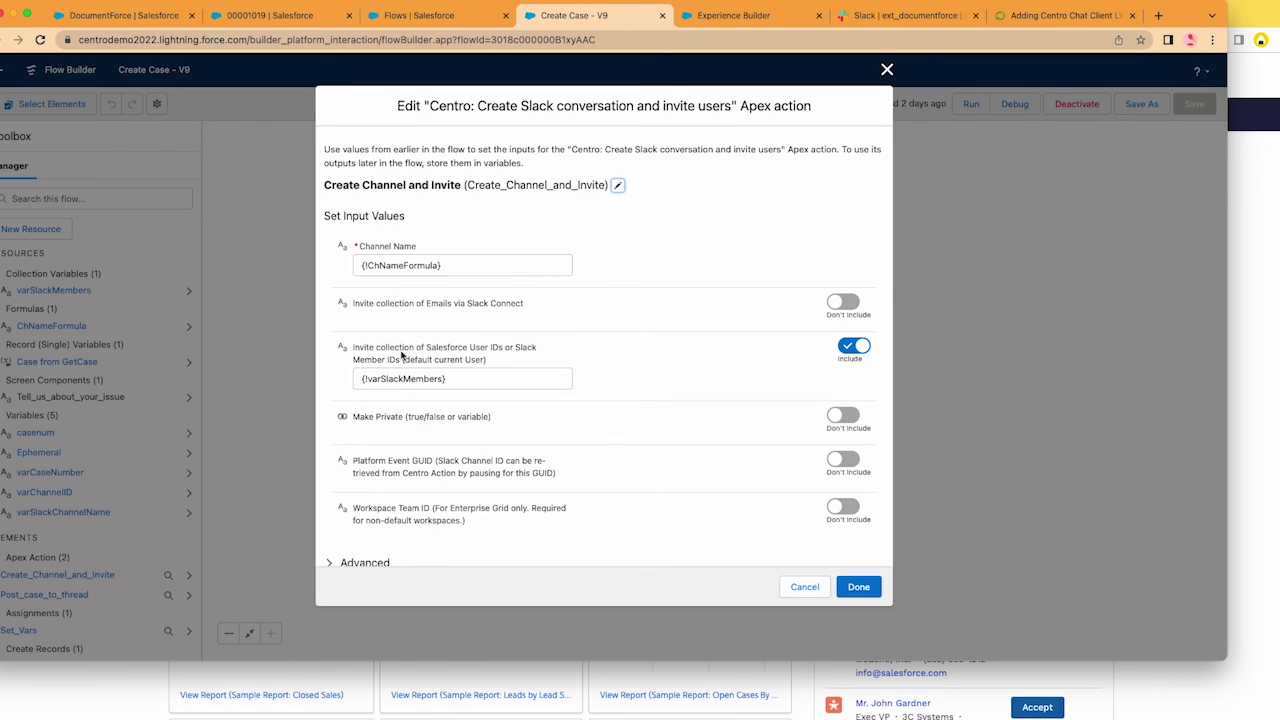
scroll(418, 519, down, 1)
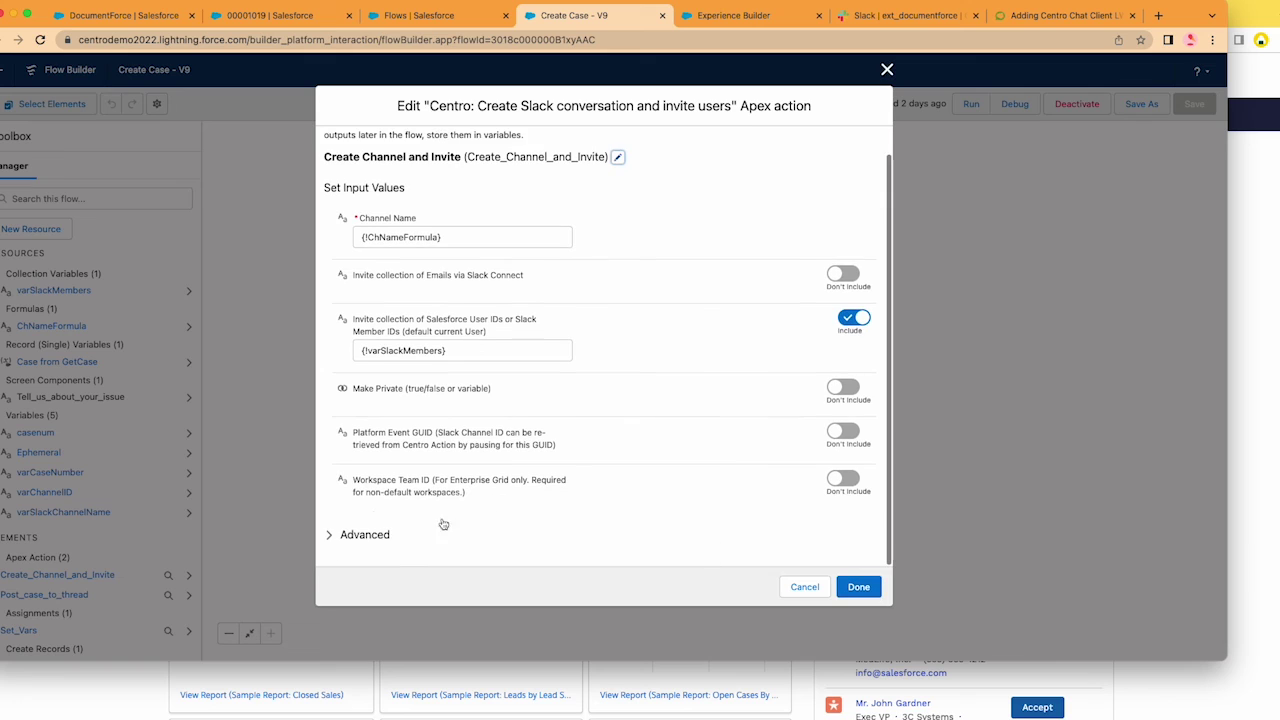
click(364, 534)
scroll(420, 490, down, 4)
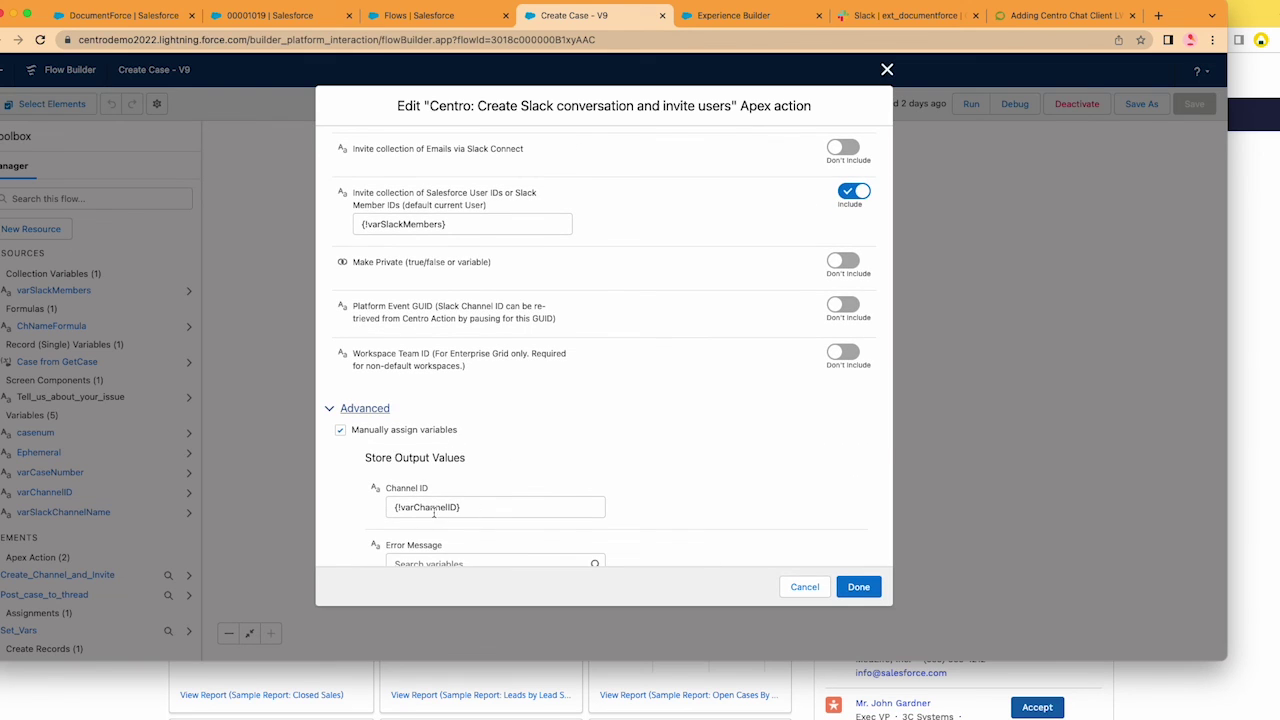
click(887, 69)
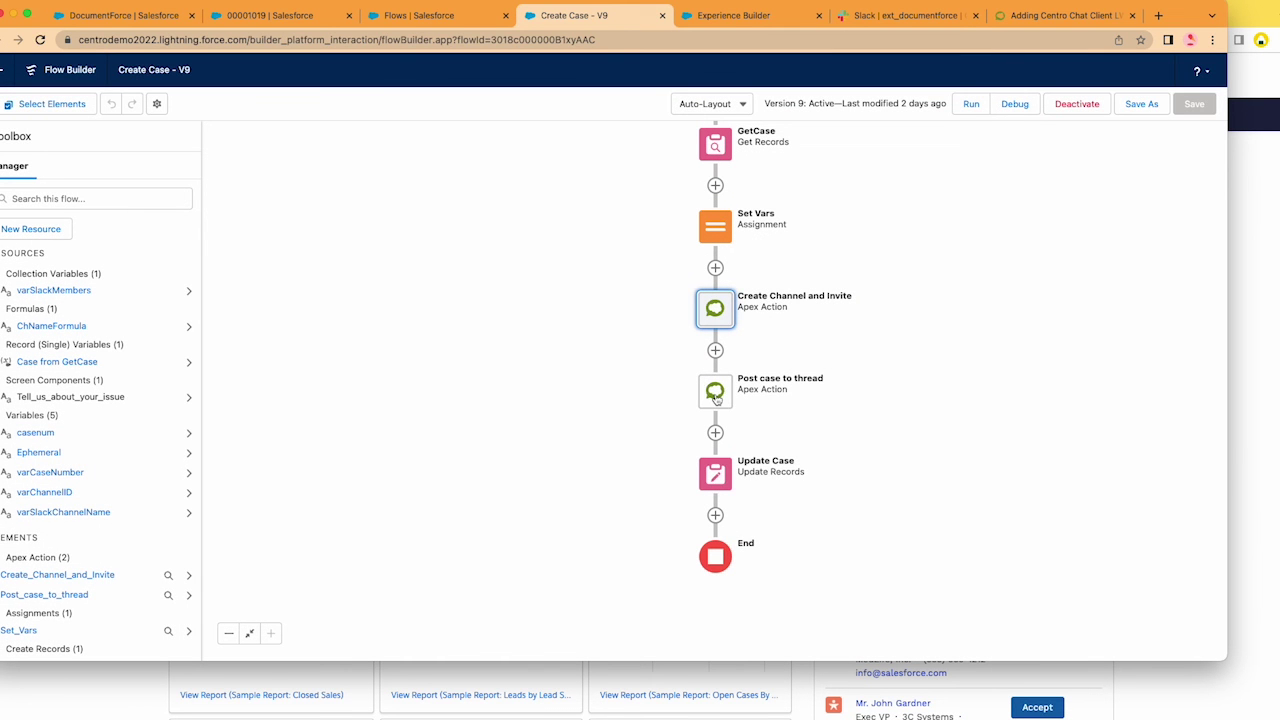
double_click(716, 398)
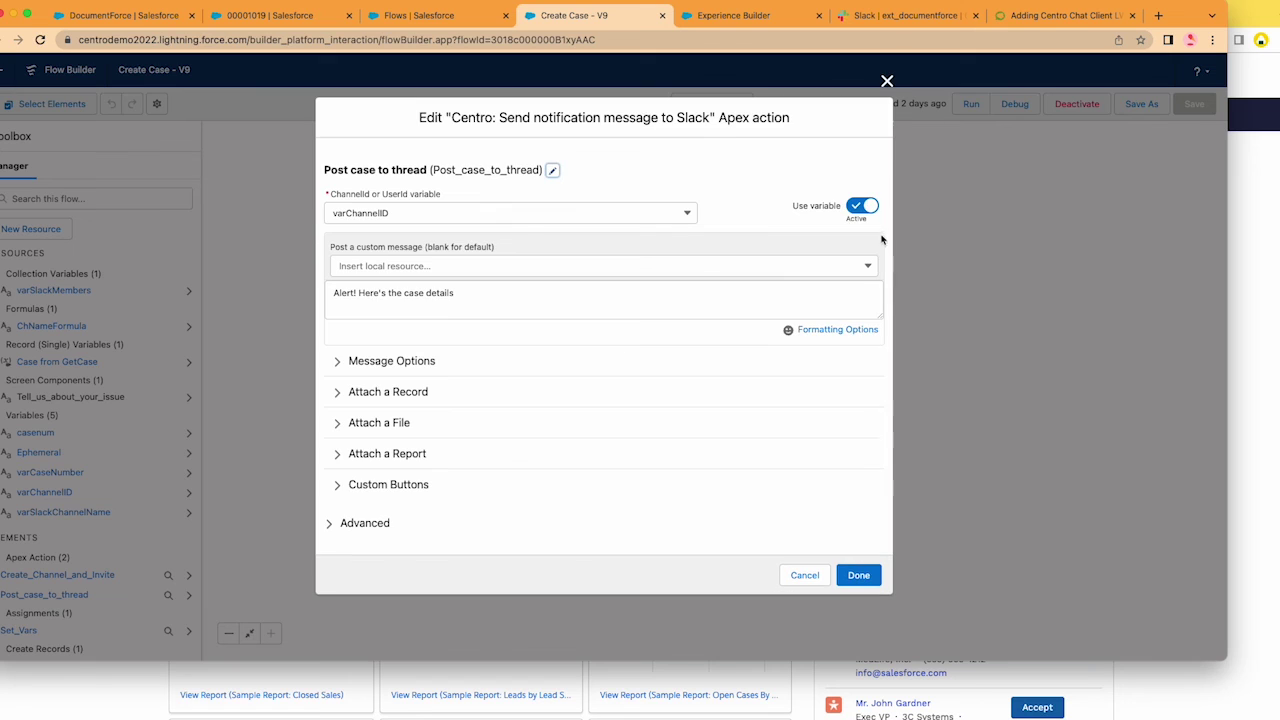
click(887, 82)
click(716, 392)
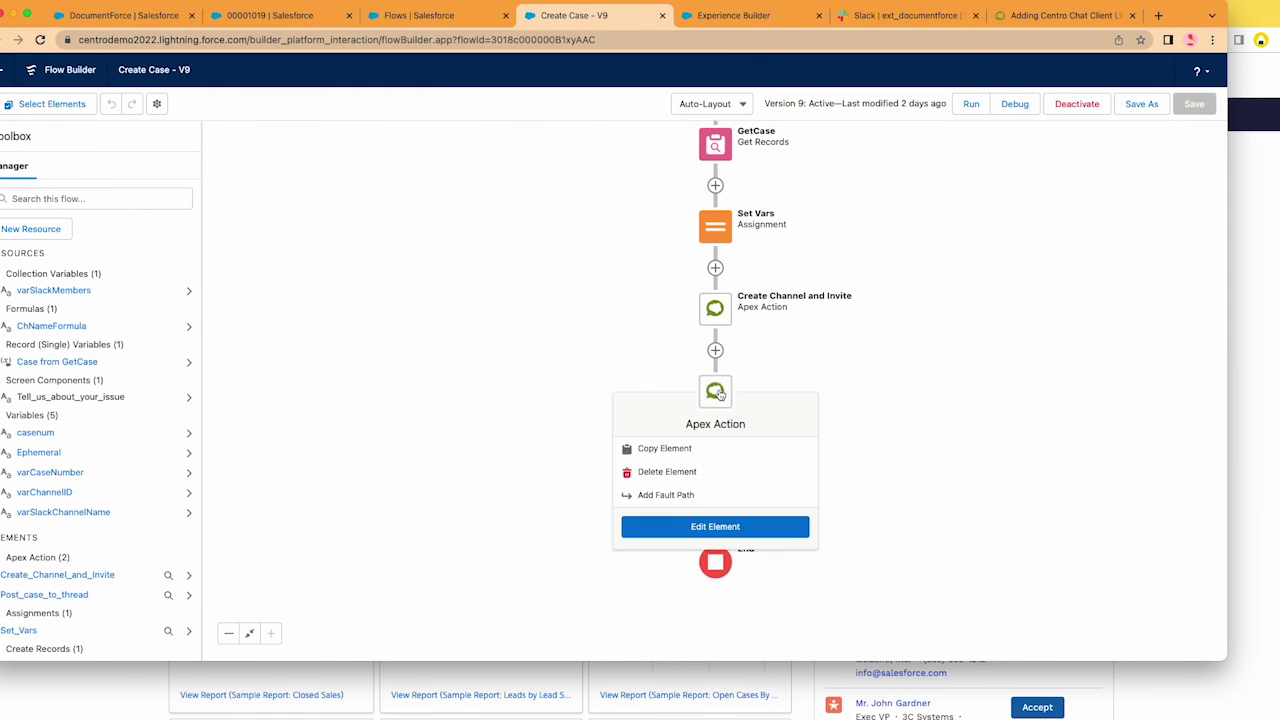
click(674, 526)
click(335, 392)
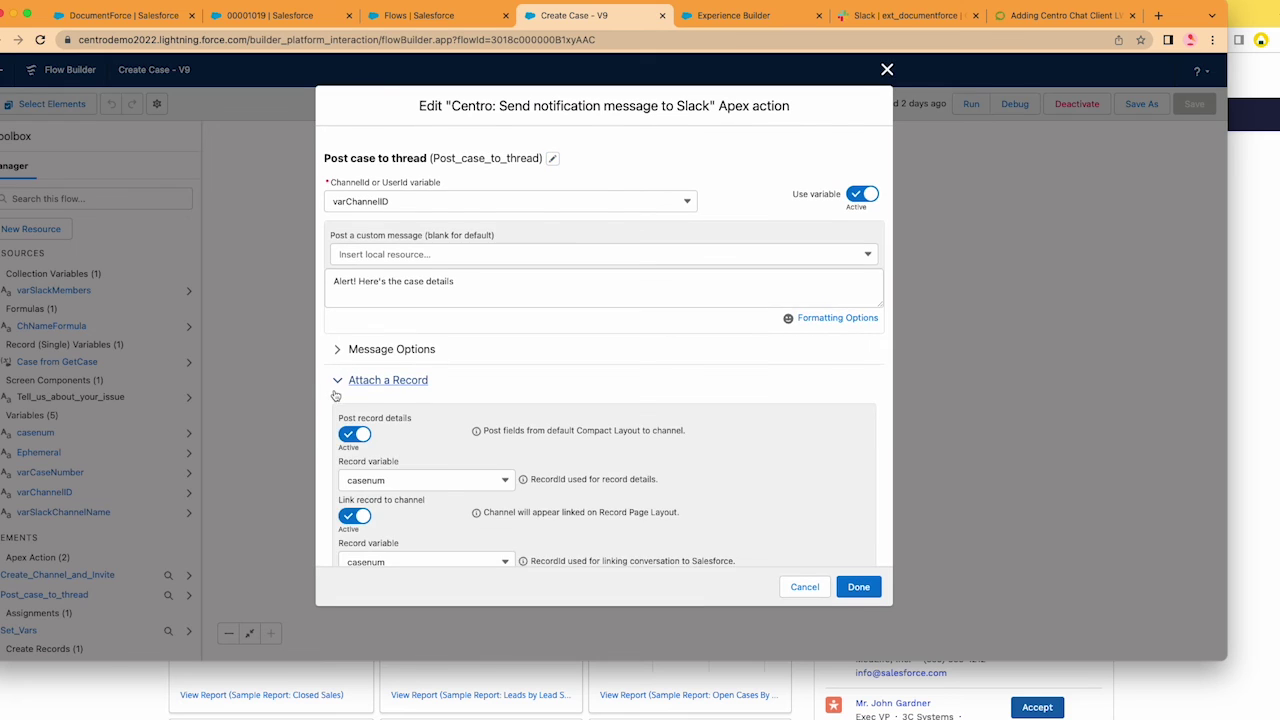
scroll(454, 475, down, 5)
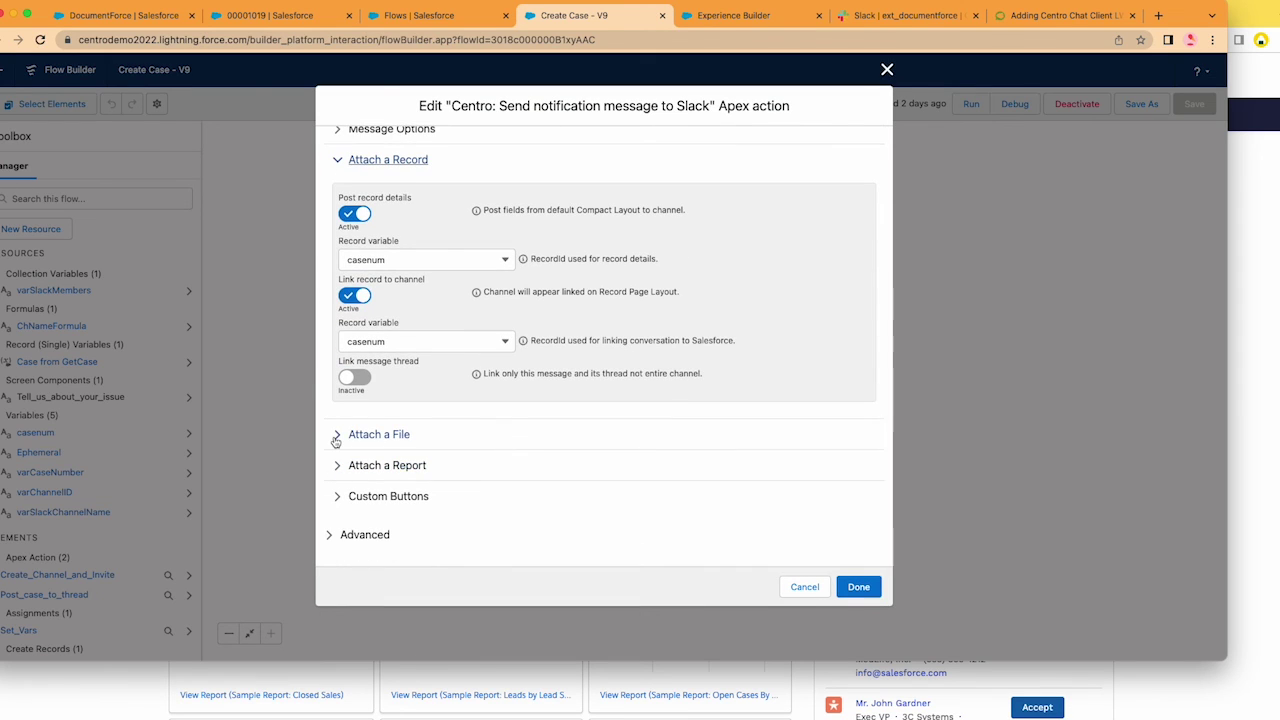
scroll(378, 205, up, 3)
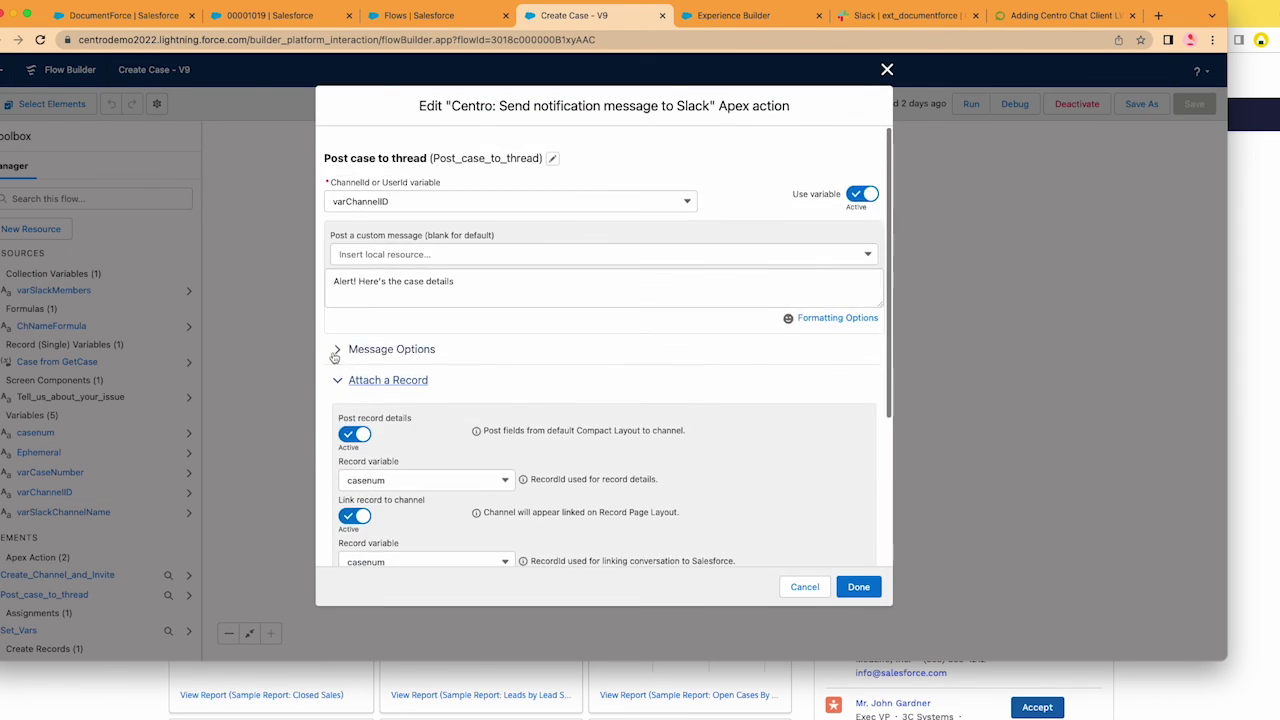
click(390, 349)
scroll(381, 487, down, 2)
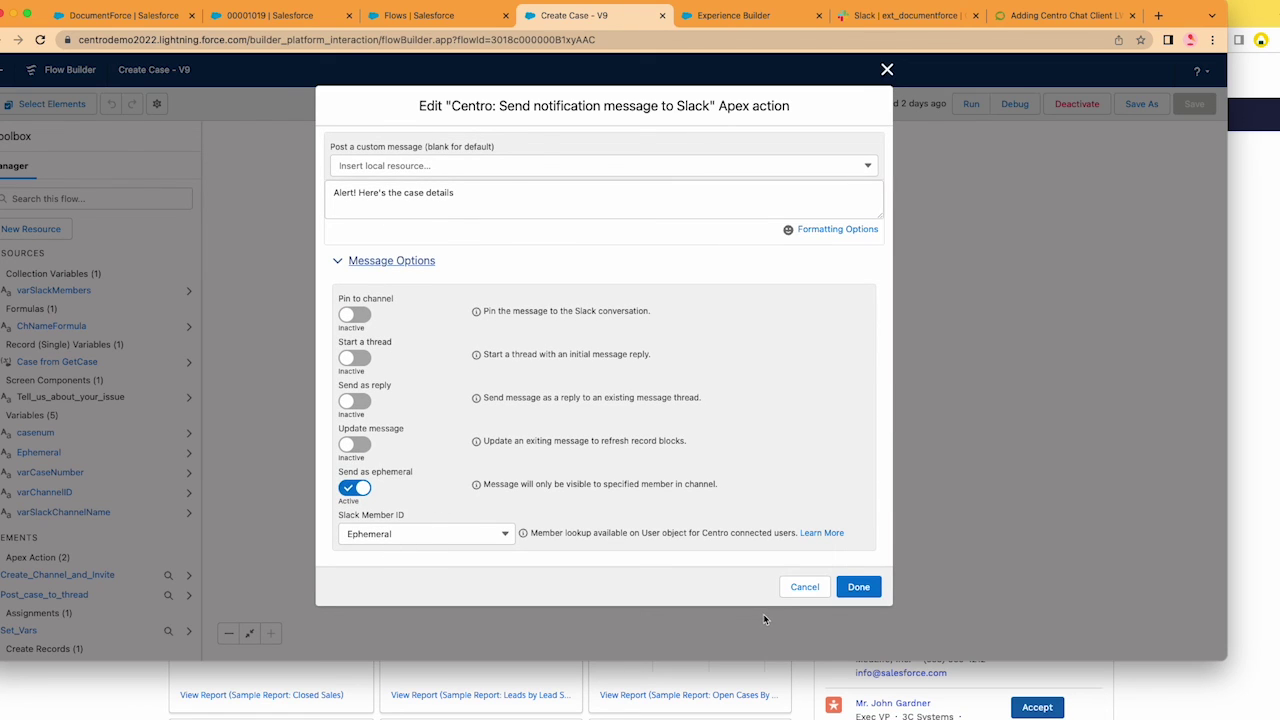
click(808, 588)
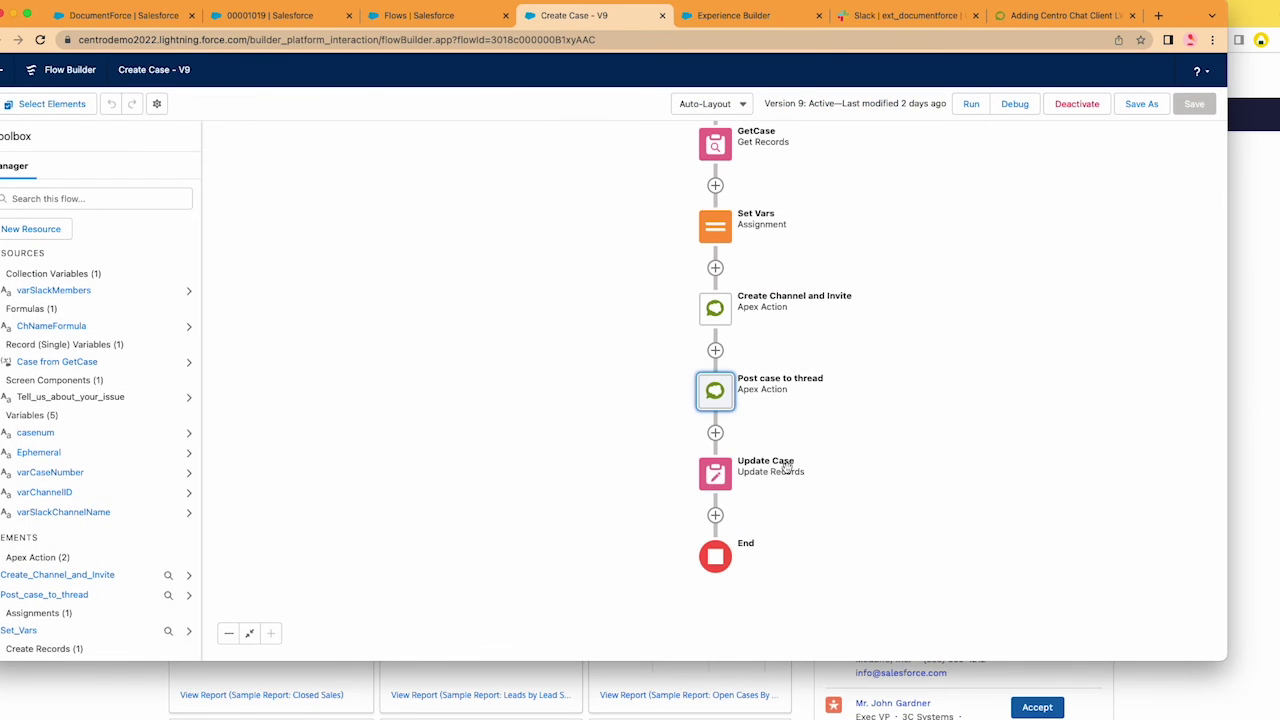
double_click(725, 483)
scroll(440, 518, down, 1)
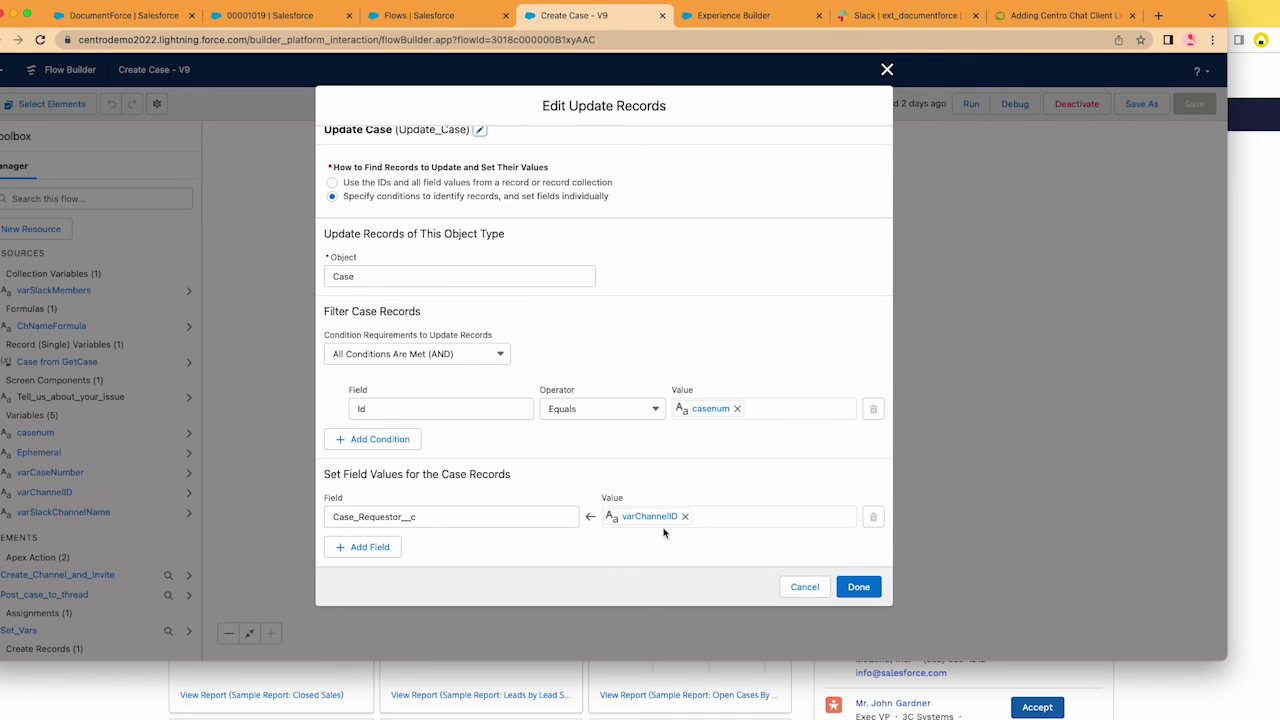
click(887, 69)
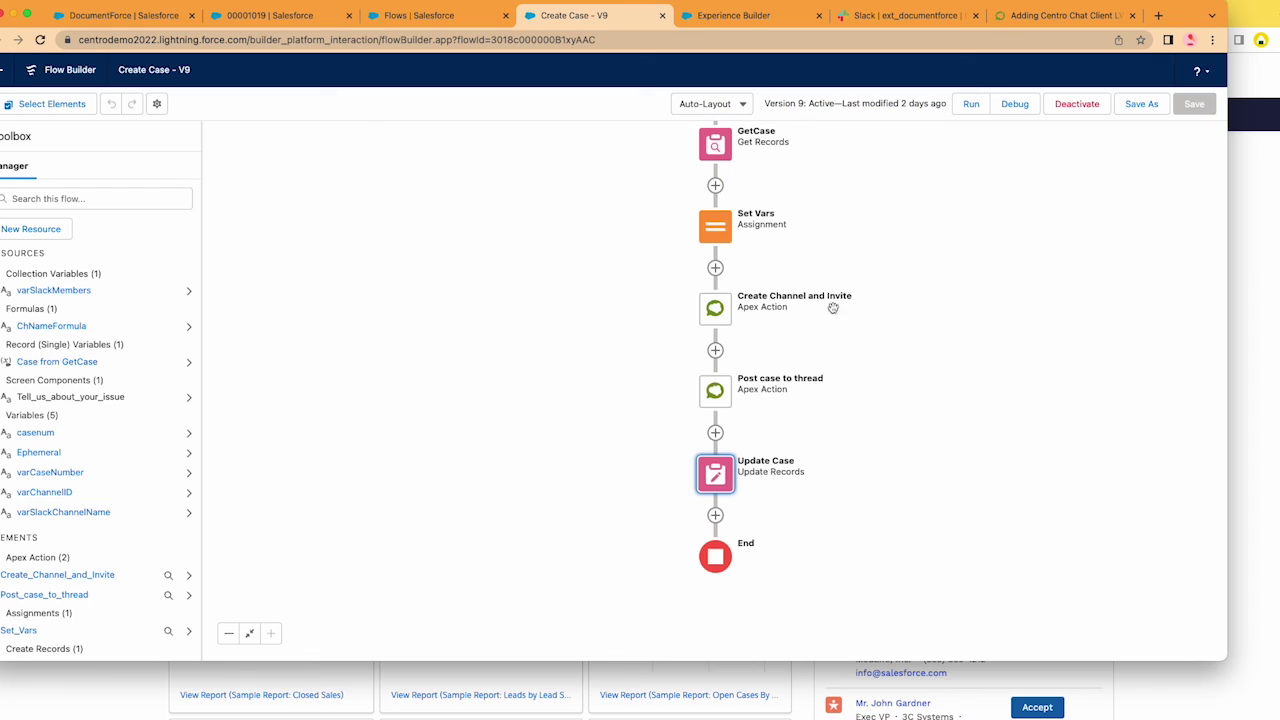